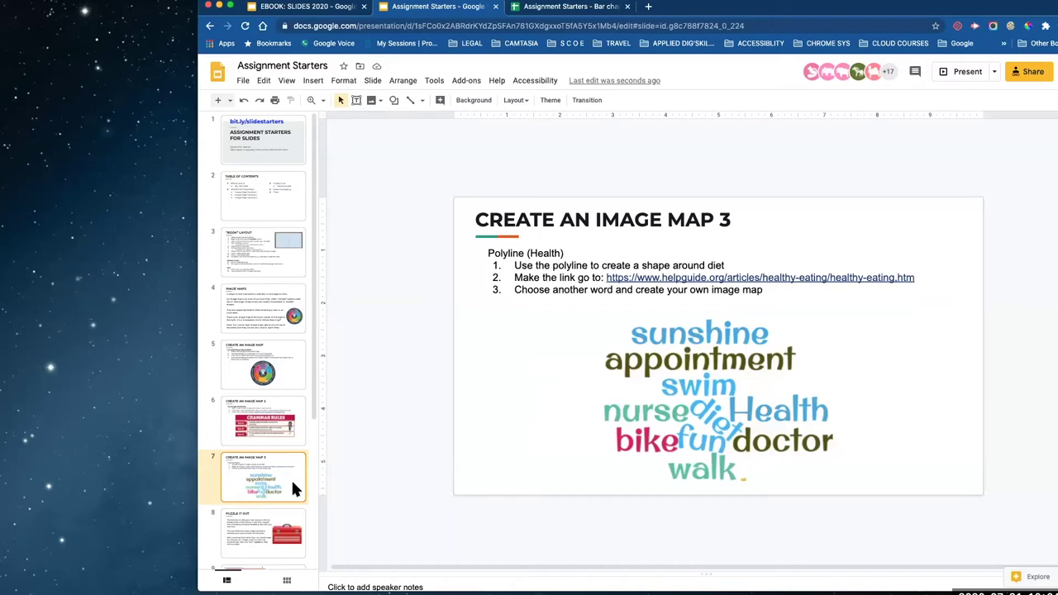
drag(736, 17, 719, 16)
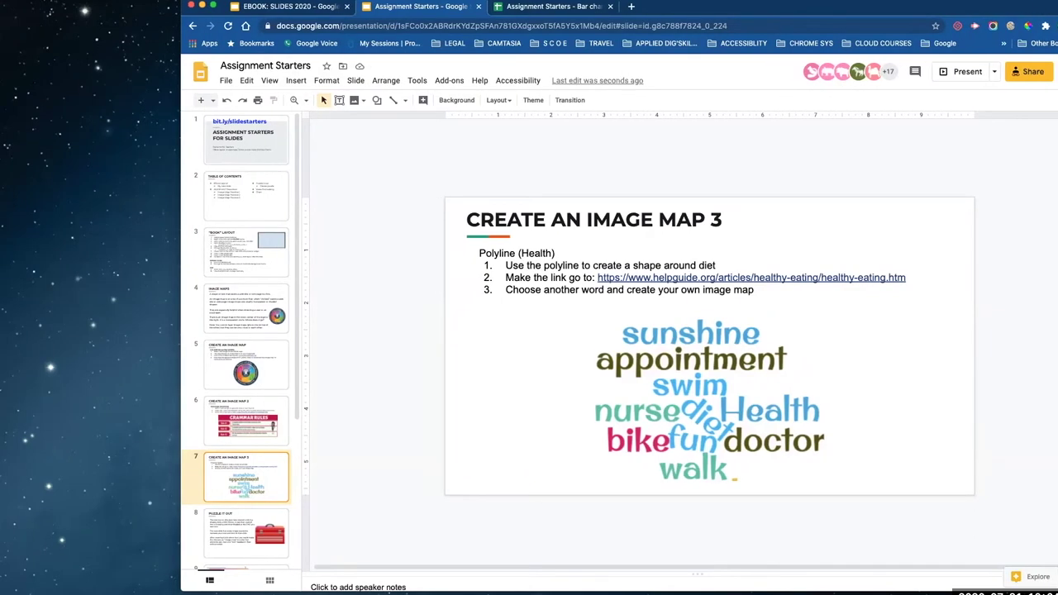
drag(1025, 7, 1022, 14)
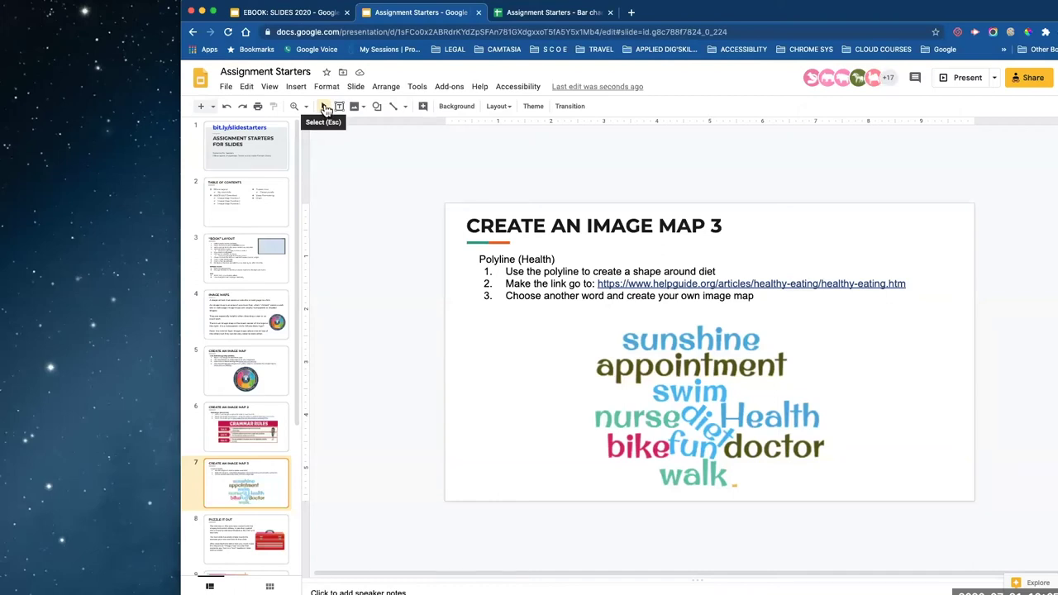
Magnify the word "diet" in the word cloud, then fit the whole slide back in the view
click(295, 110)
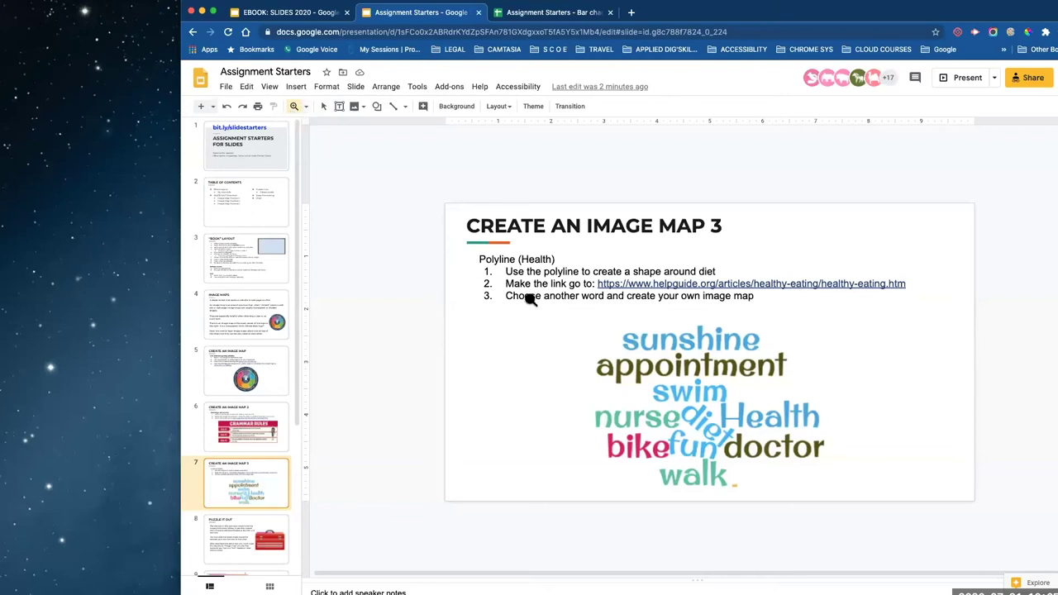
click(708, 425)
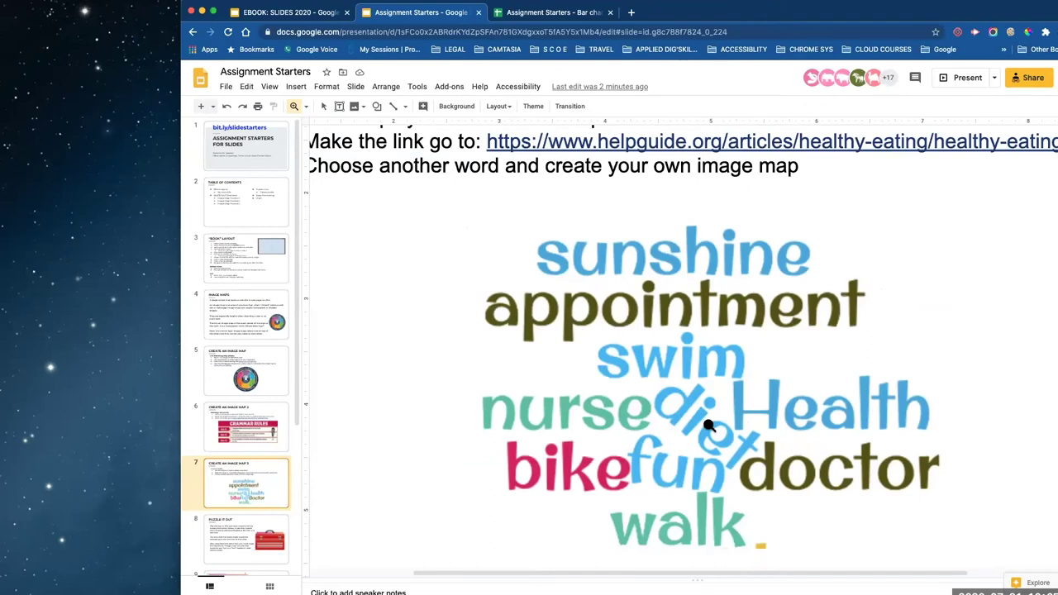
click(709, 425)
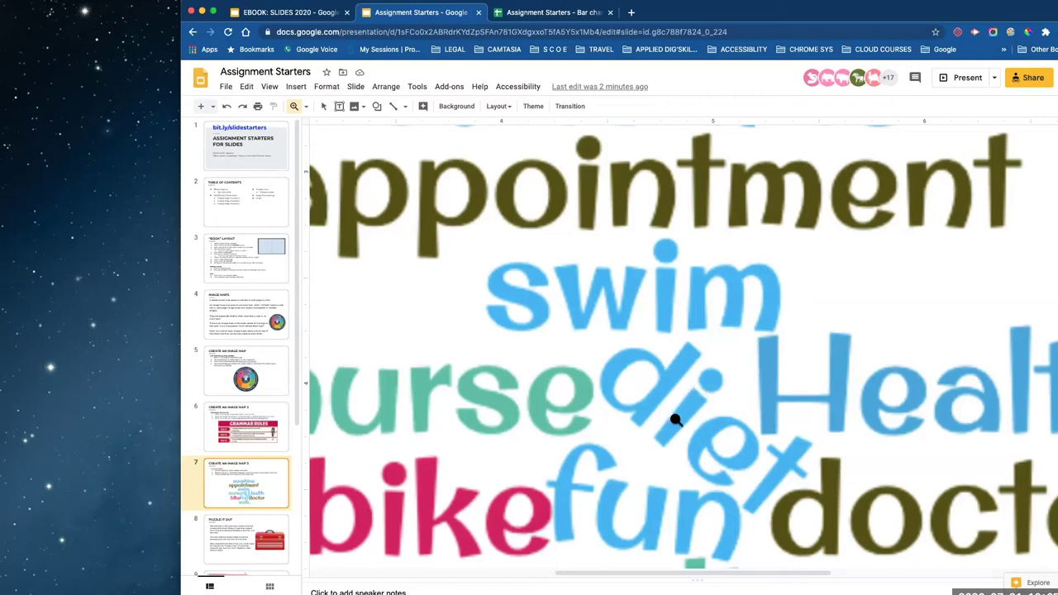
click(325, 108)
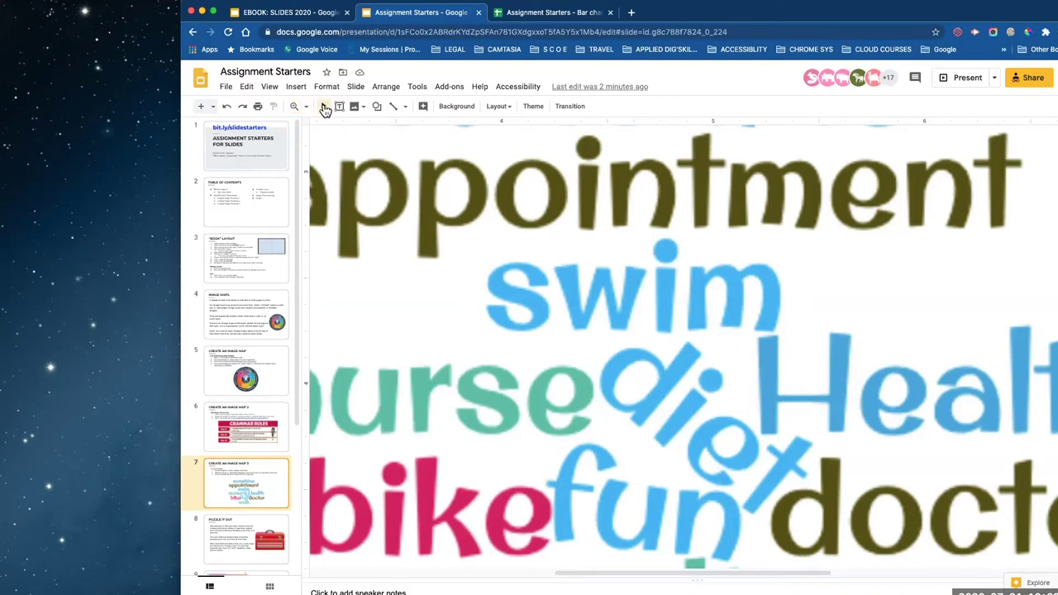
click(307, 112)
click(342, 156)
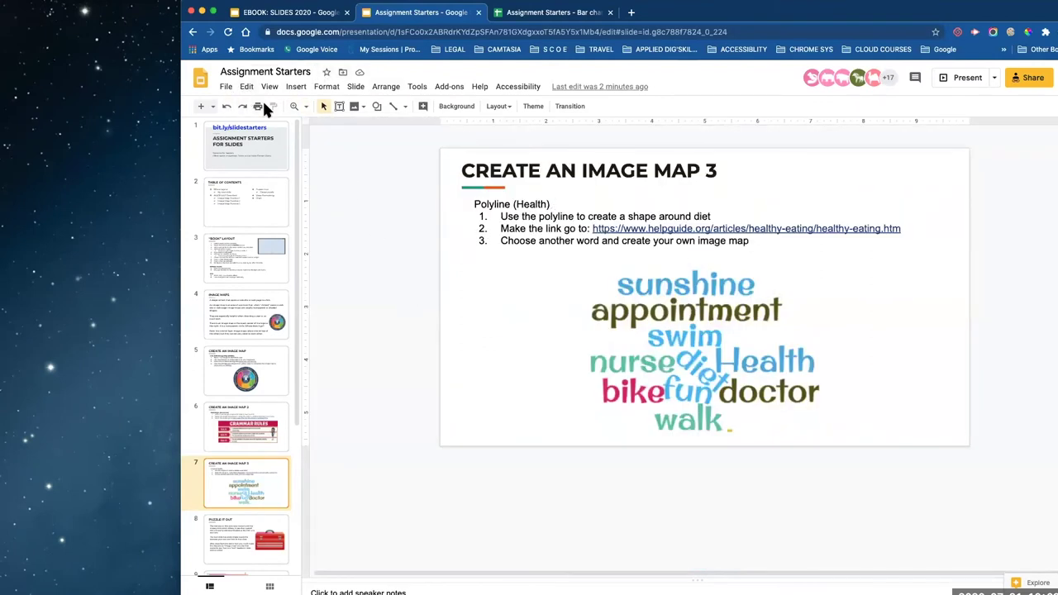
Zoom in two levels on the word "diet" in the word cloud and return to the Select tool
click(295, 109)
click(701, 370)
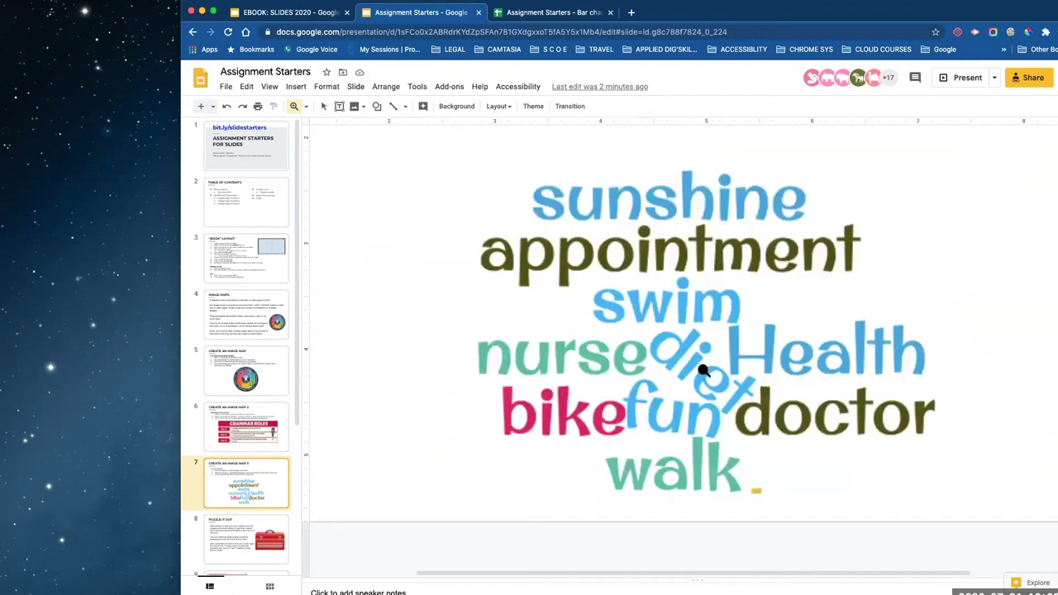
click(702, 369)
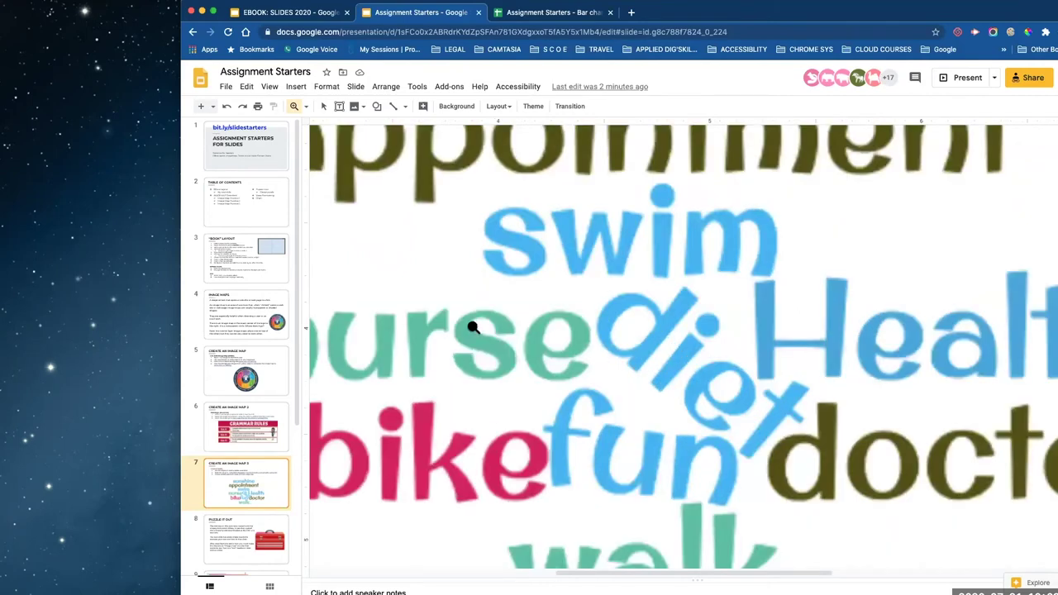
click(324, 107)
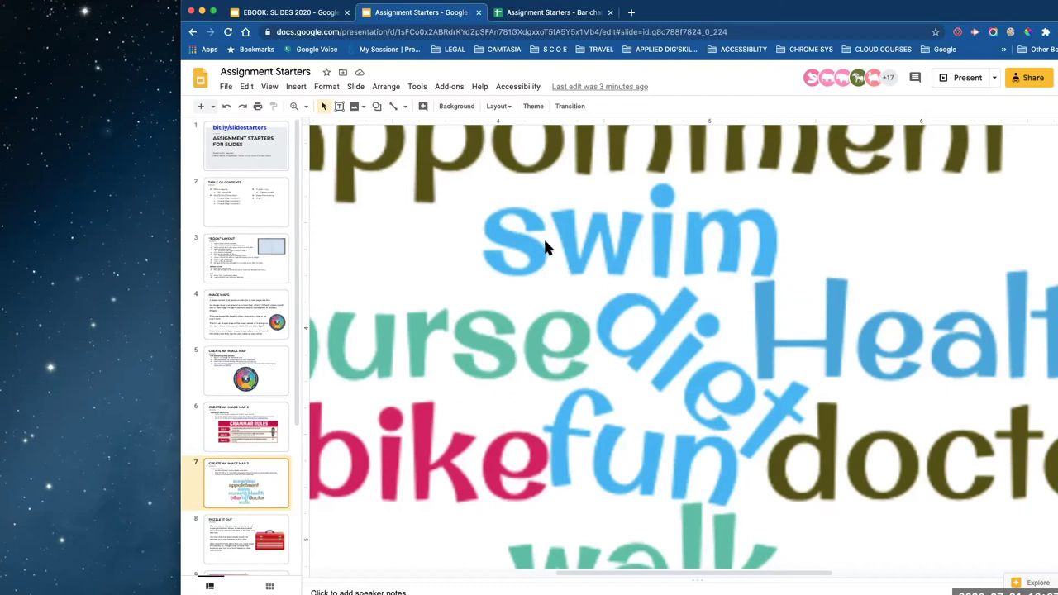
Try a closed polyline outline around the word "diet" and delete the resulting shape
click(404, 106)
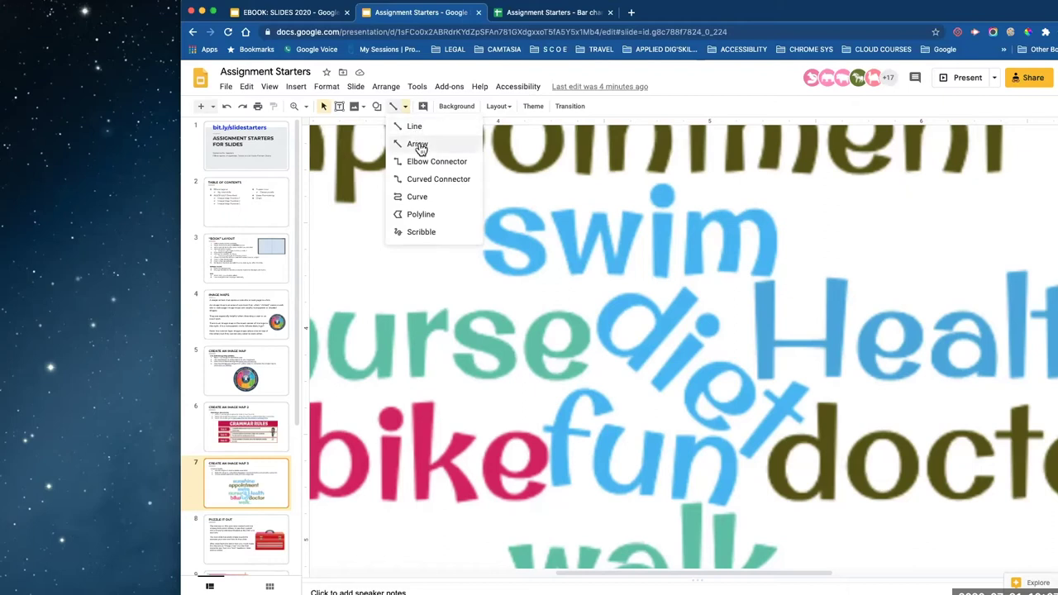
click(421, 216)
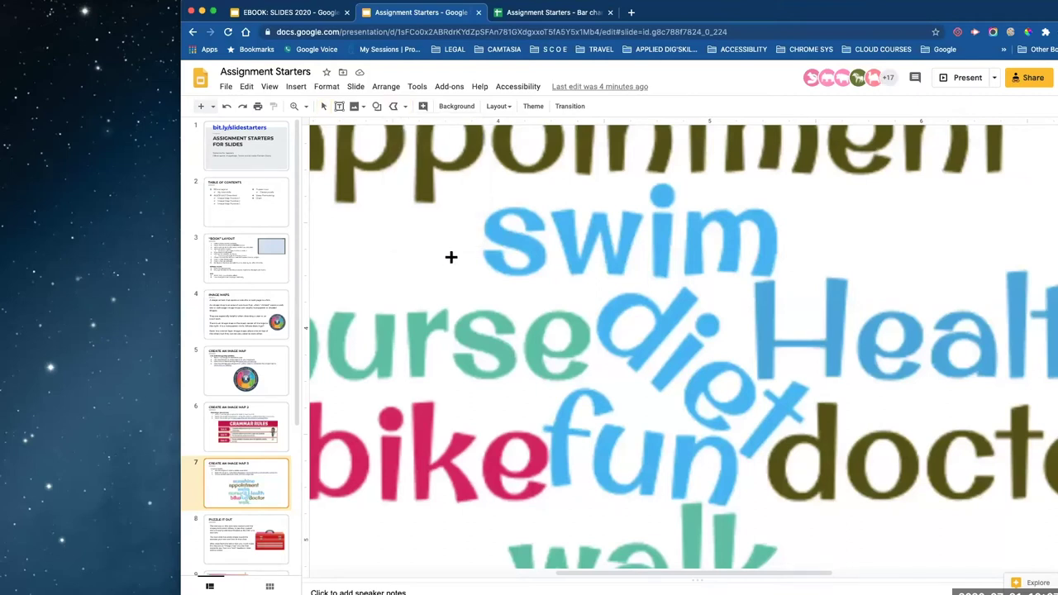
click(652, 288)
click(623, 284)
click(590, 309)
click(599, 362)
click(753, 467)
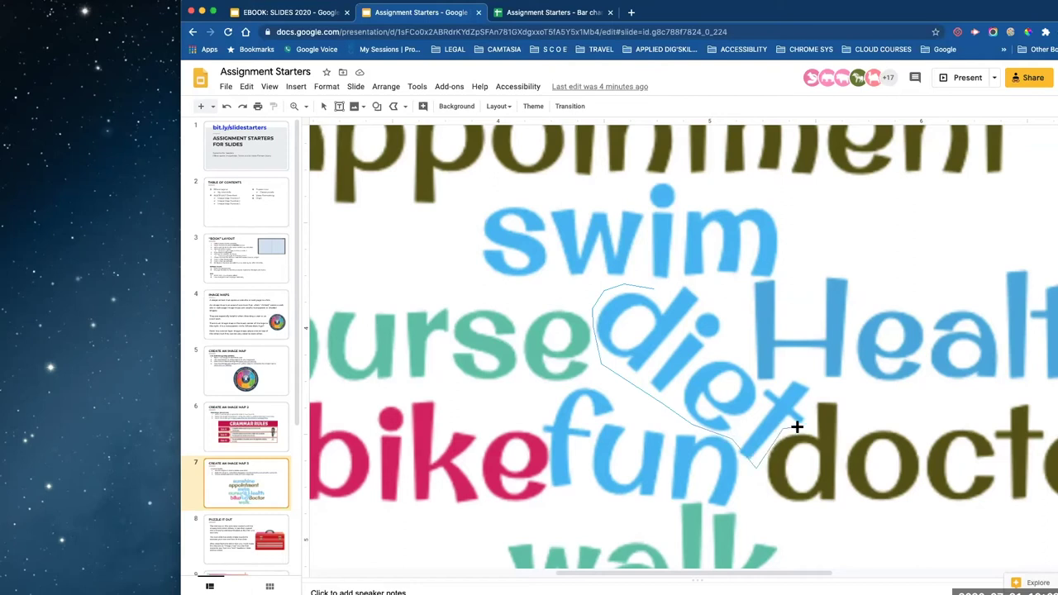
click(822, 385)
click(811, 374)
mouse_move(780, 383)
mouse_down()
mouse_move(744, 372)
mouse_move(708, 288)
mouse_move(678, 279)
mouse_move(651, 287)
mouse_move(670, 279)
mouse_move(653, 291)
mouse_up()
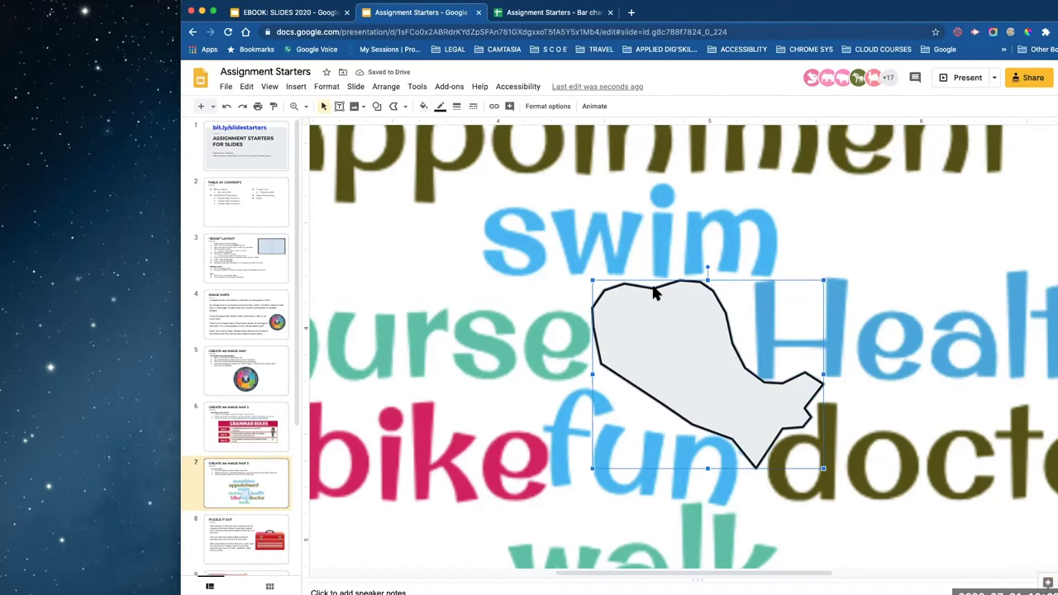
key(BackSpace)
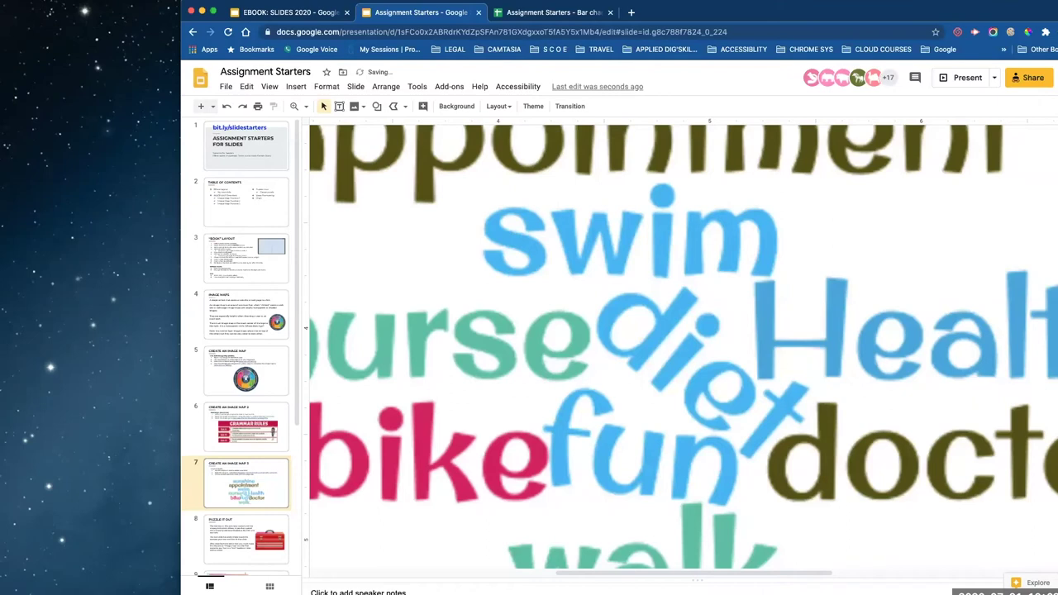
Draw an open polyline along the lower side of the word "diet" and delete it
click(406, 107)
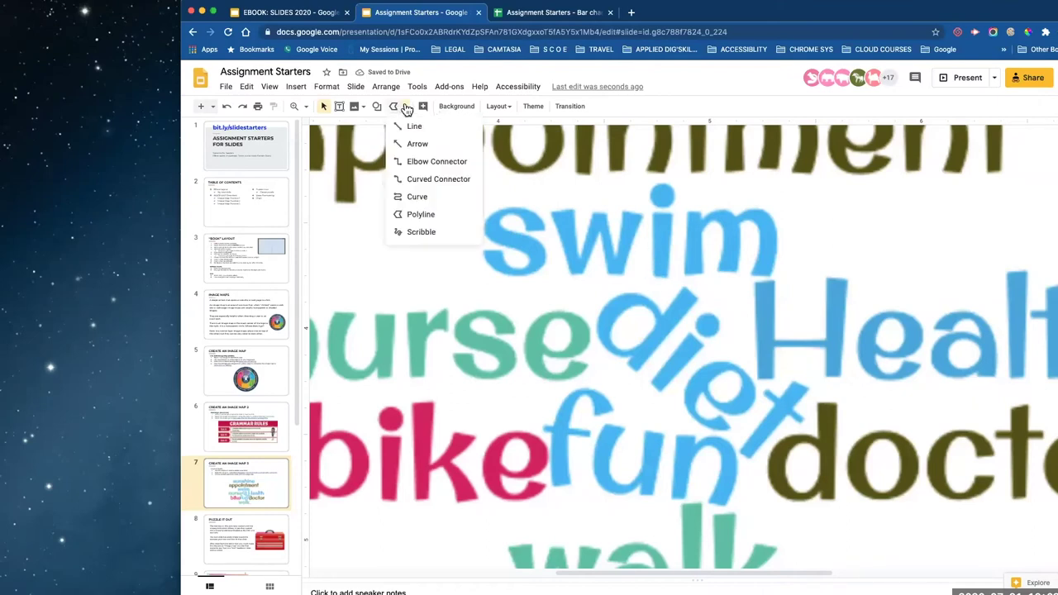
click(419, 214)
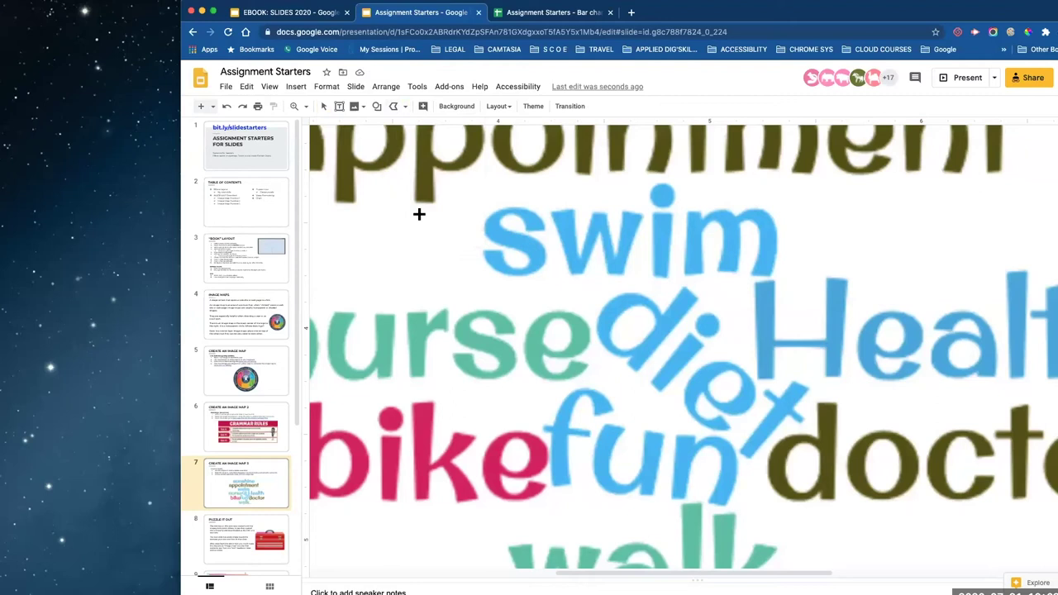
click(598, 292)
click(595, 344)
click(602, 356)
click(752, 473)
click(775, 430)
double_click(810, 414)
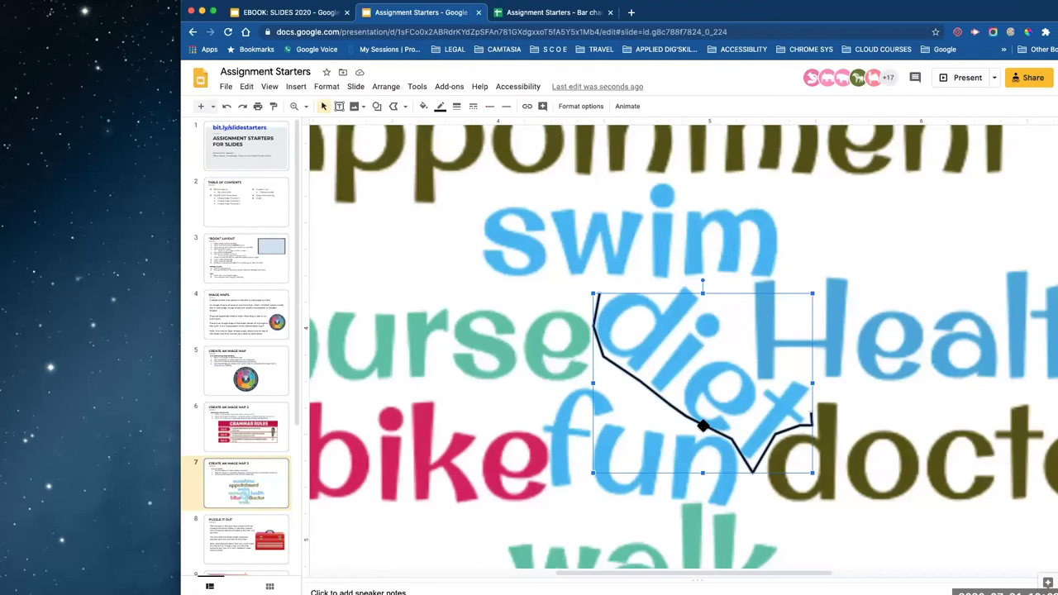
key(BackSpace)
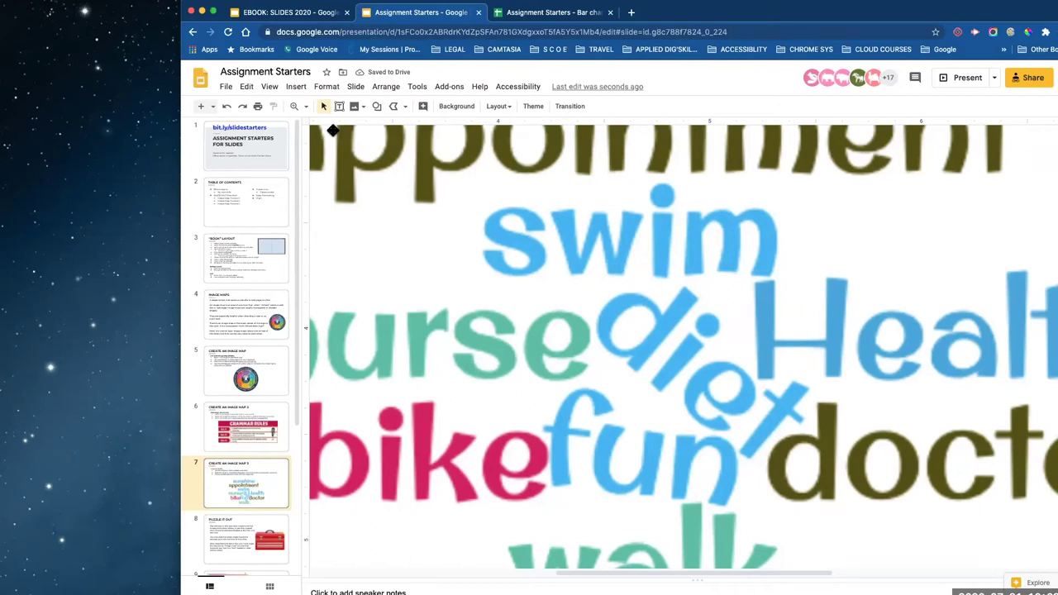
Trace the word "diet" with the Polyline tool, closing the outline at its starting point above the word
click(405, 107)
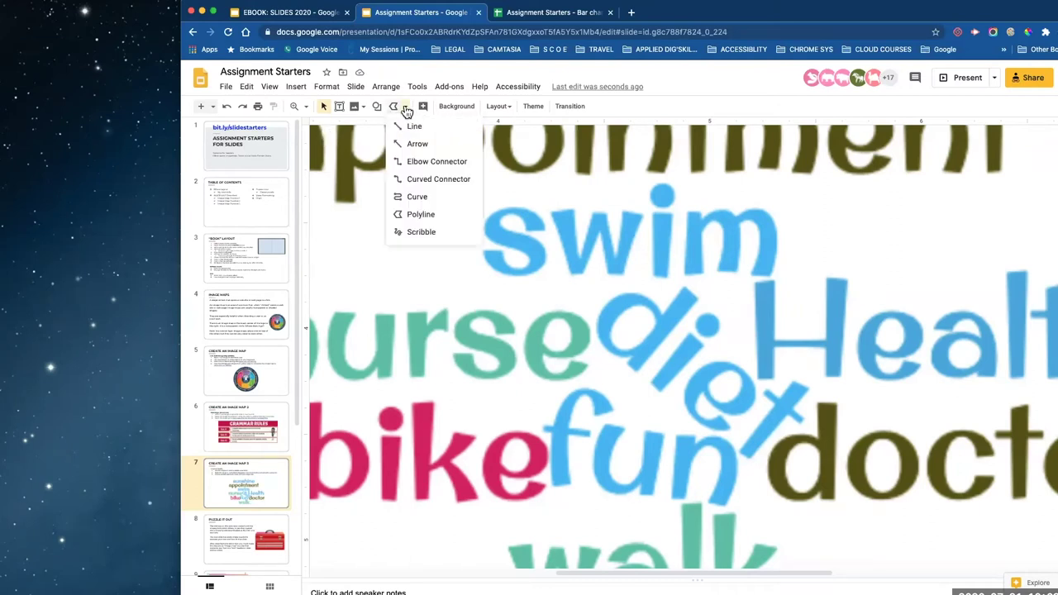
click(421, 214)
click(659, 295)
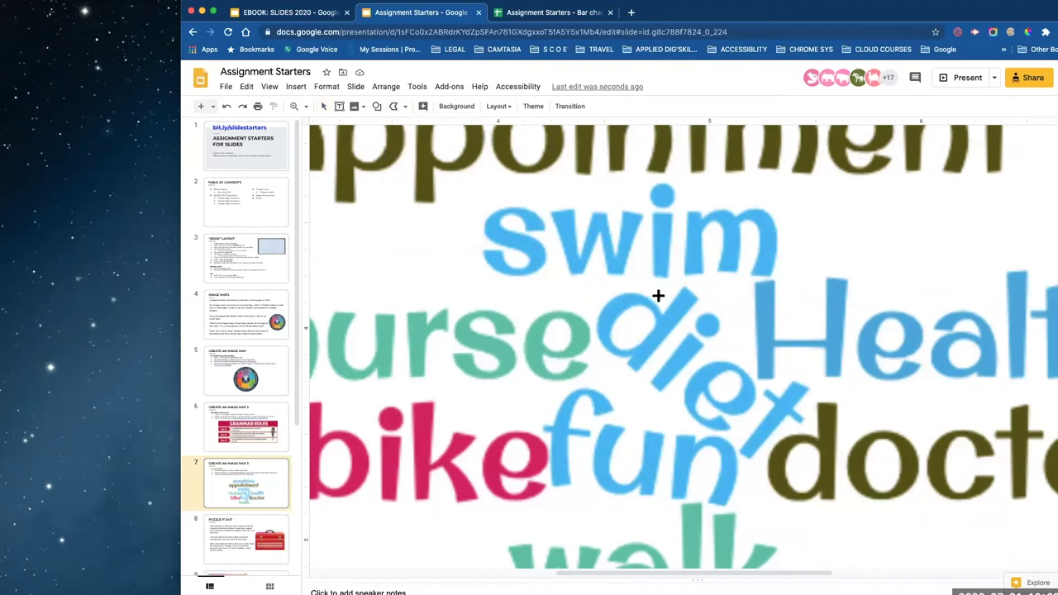
click(603, 281)
click(594, 316)
click(595, 353)
click(664, 408)
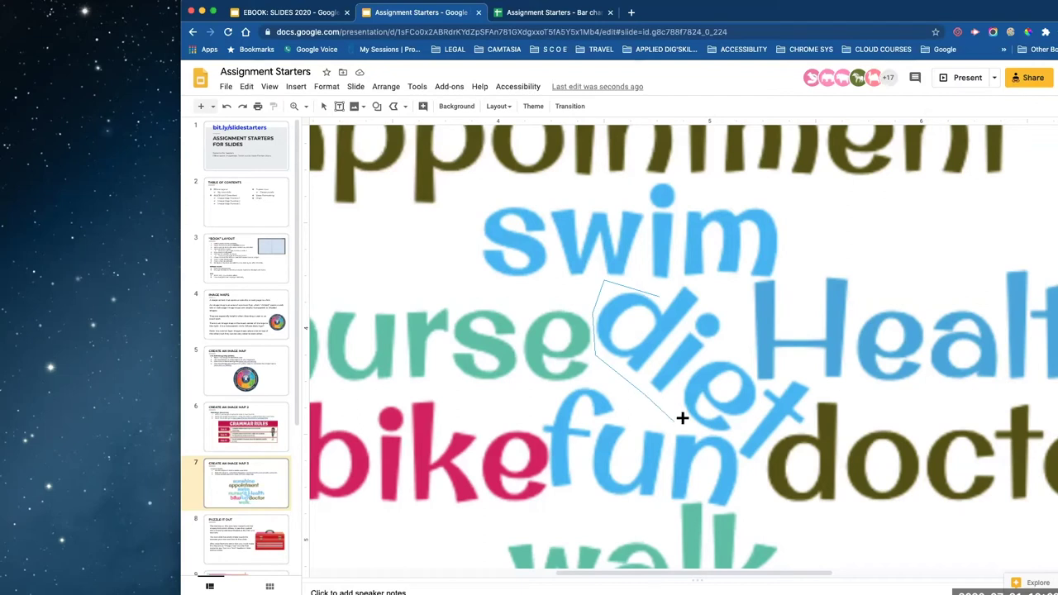
click(728, 437)
click(749, 469)
click(785, 430)
click(809, 422)
click(815, 376)
click(800, 369)
click(778, 382)
click(741, 363)
click(718, 284)
click(681, 278)
double_click(658, 295)
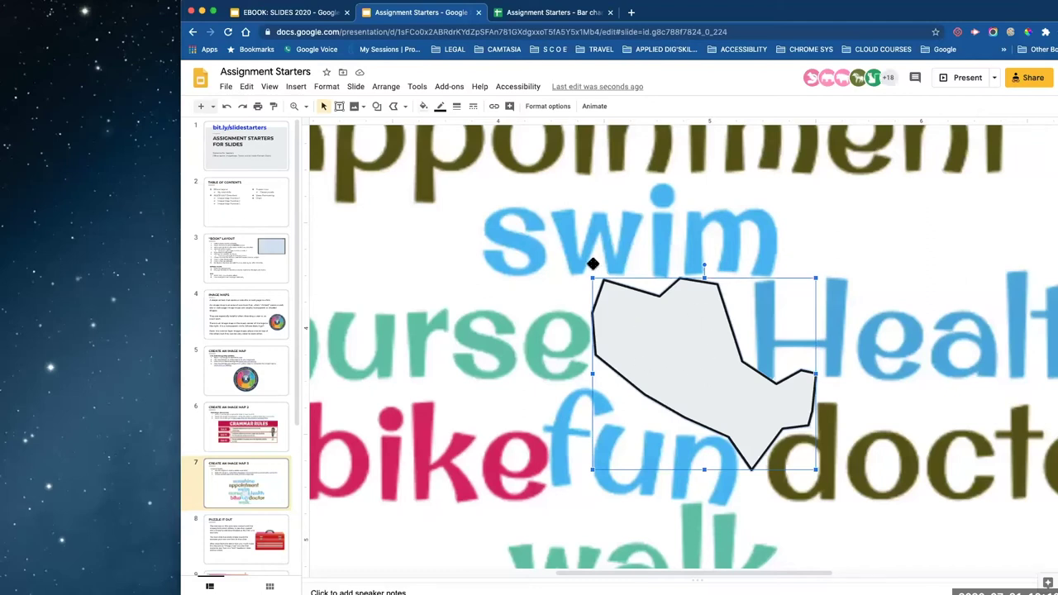
Make the fill and border of the polyline shape over "diet" transparent, then check its outline by selecting it
click(422, 106)
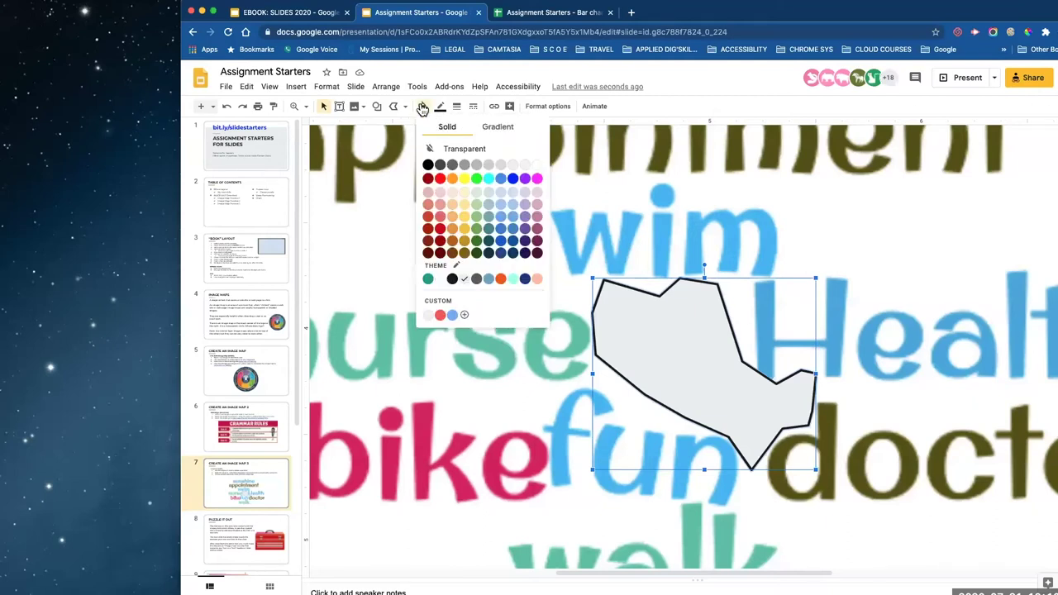
click(460, 146)
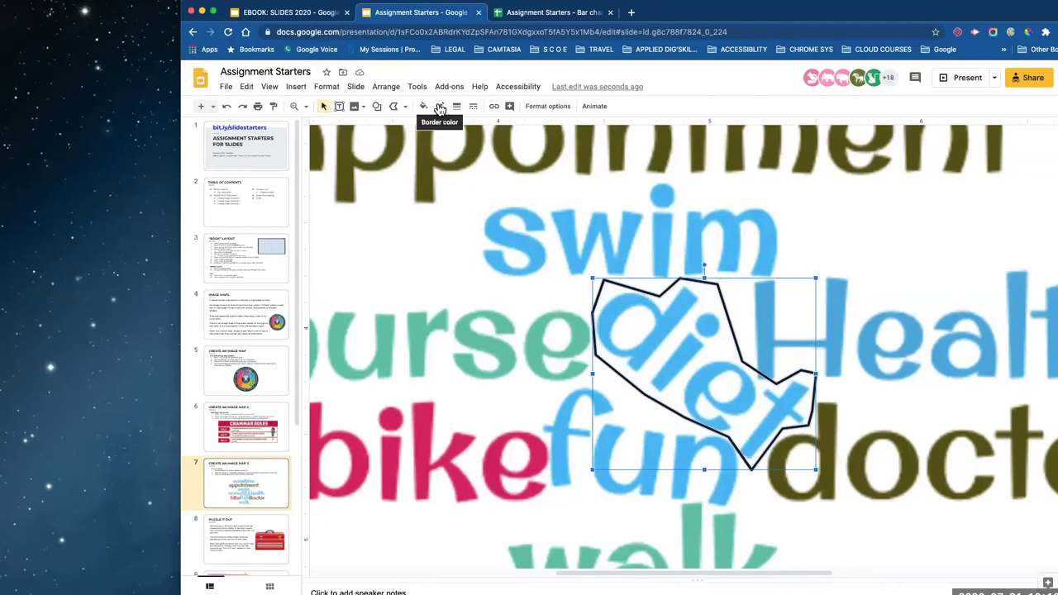
click(439, 108)
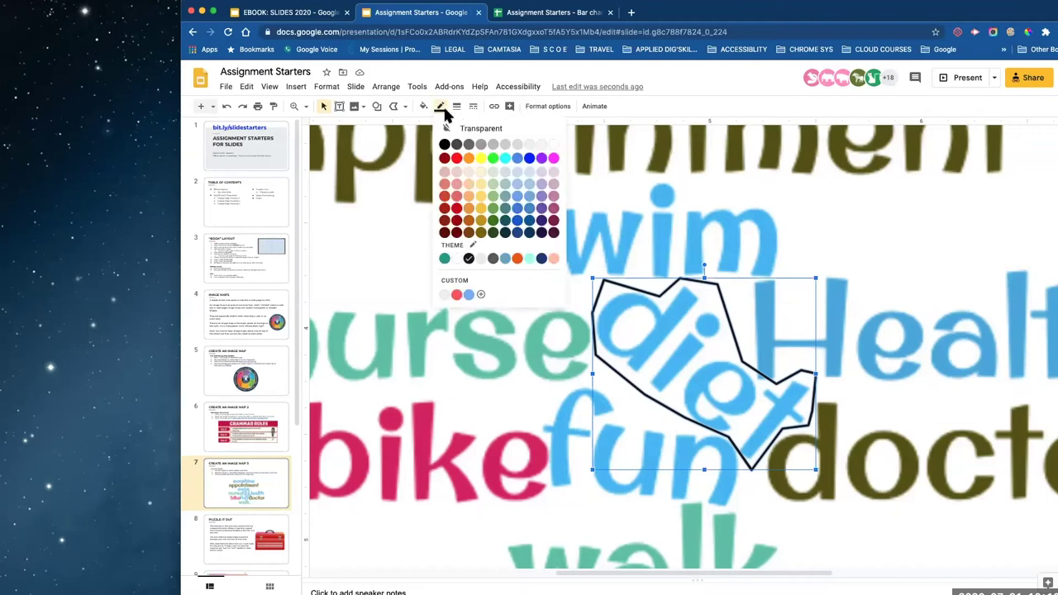
click(460, 128)
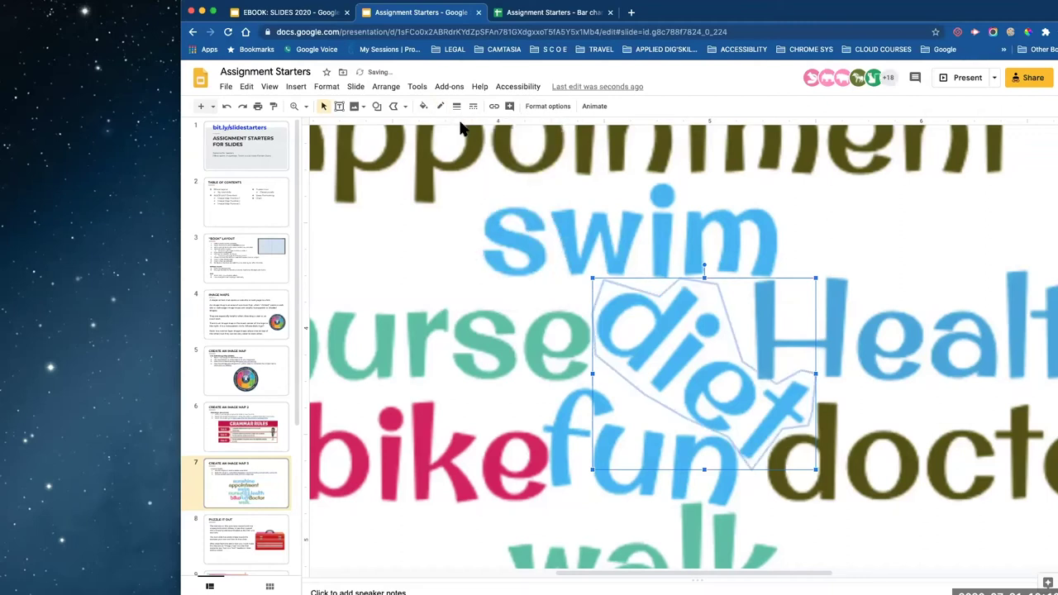
click(878, 234)
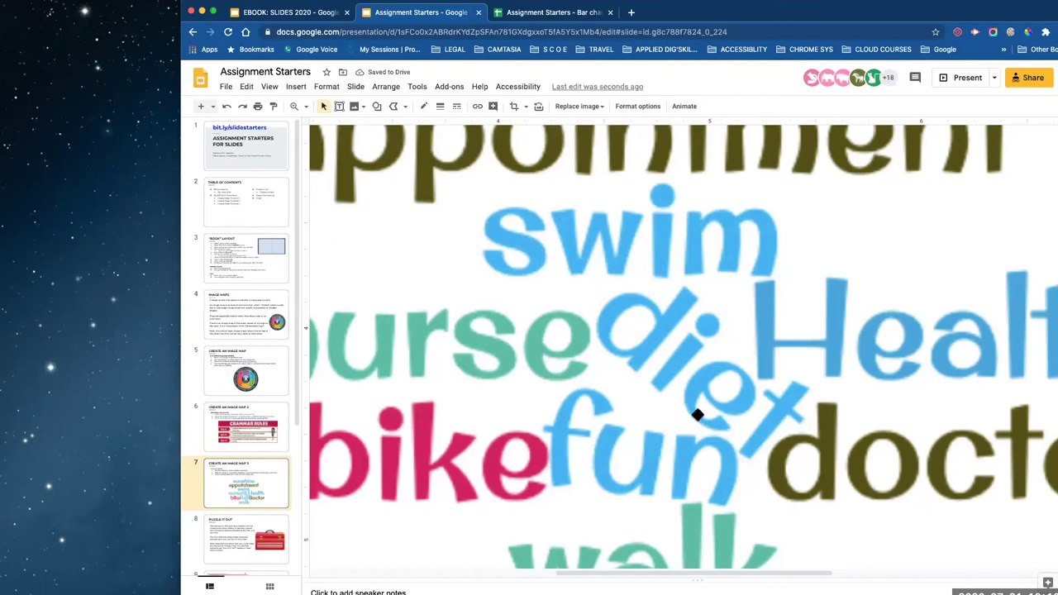
click(676, 333)
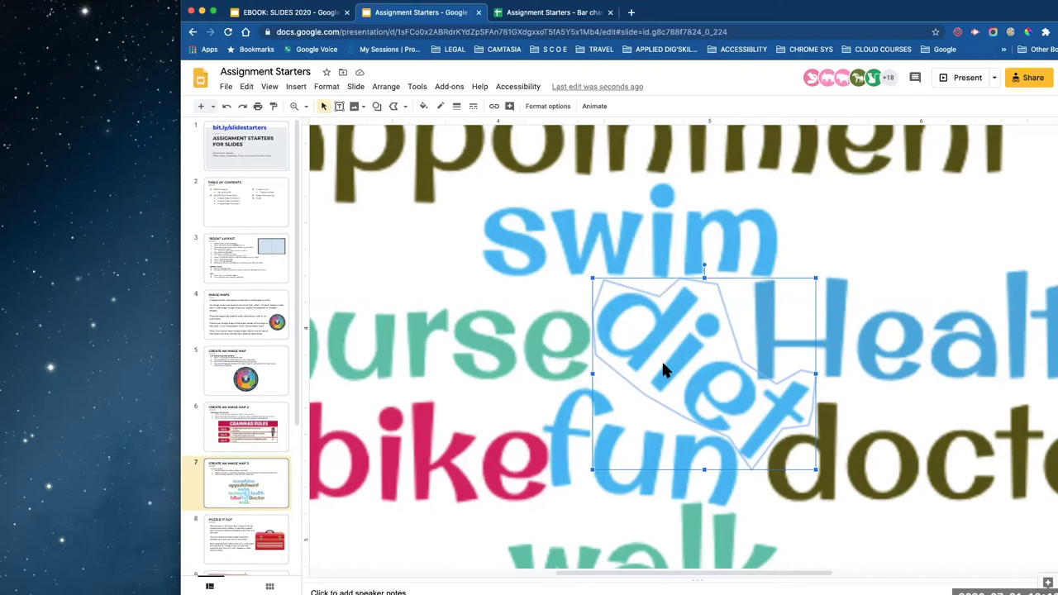
click(325, 111)
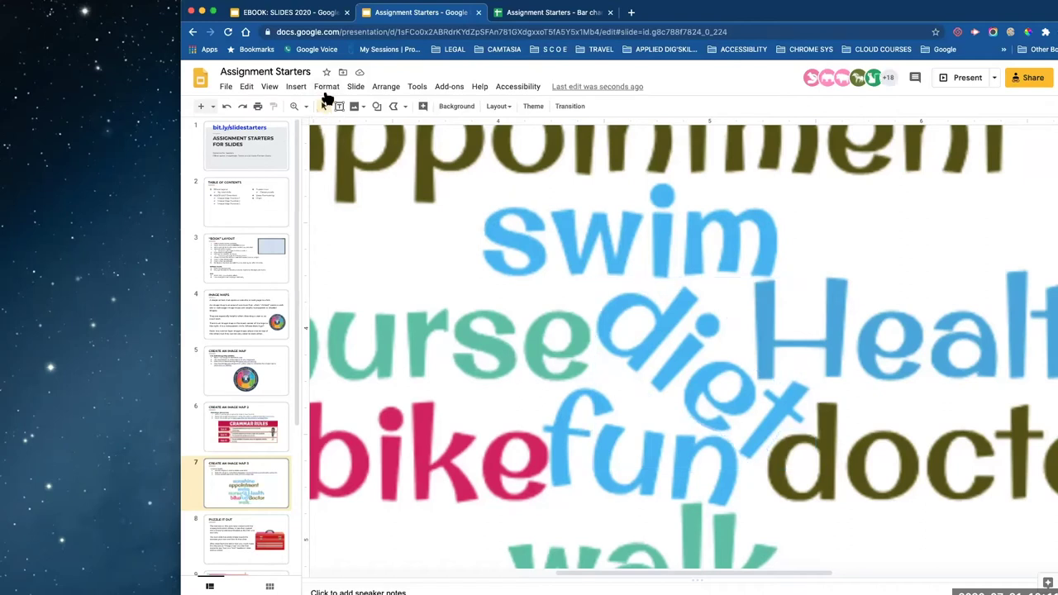
Draw a closed polyline shape around the word "bike" in the word cloud
click(406, 108)
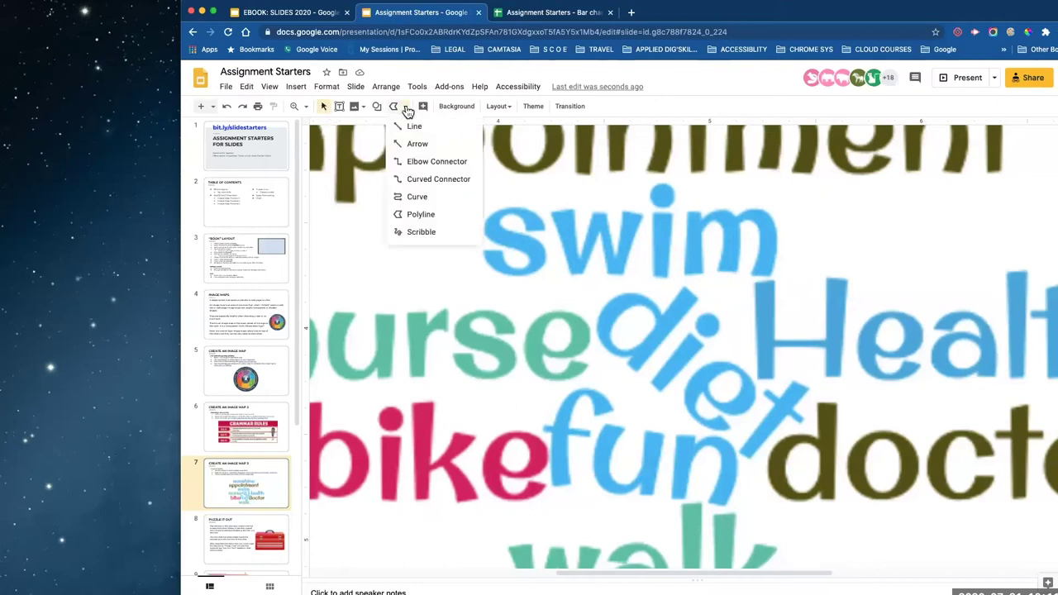
click(409, 213)
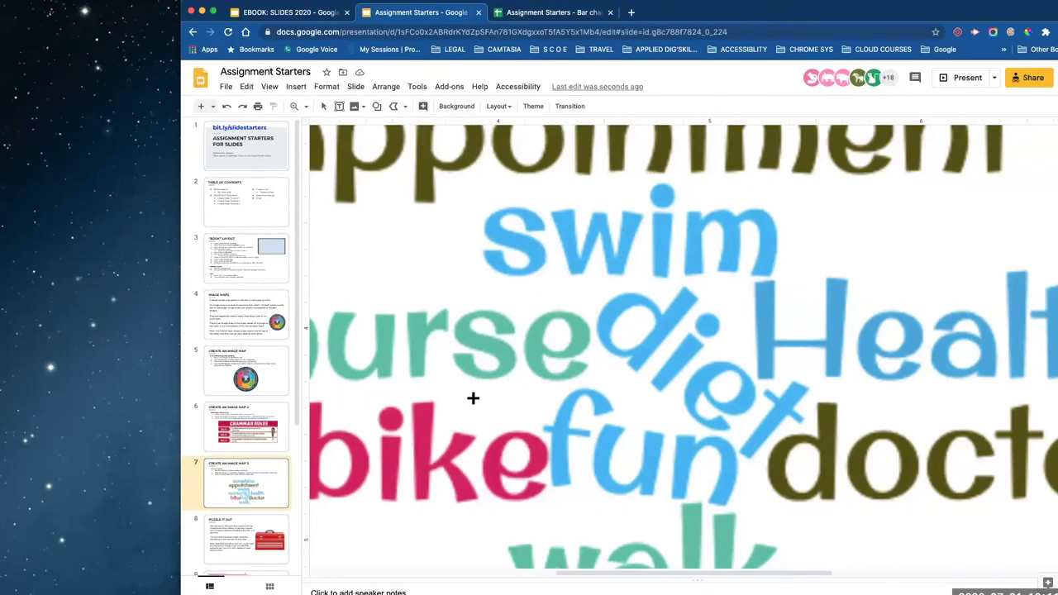
drag(602, 574, 493, 576)
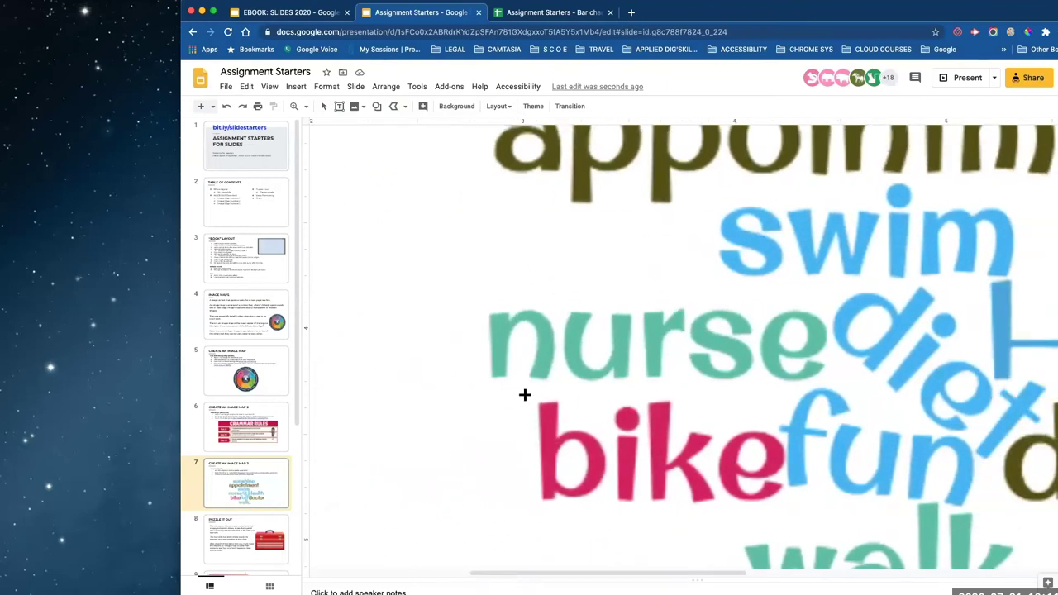
mouse_move(525, 395)
mouse_down()
mouse_move(514, 506)
mouse_move(597, 515)
mouse_move(794, 499)
mouse_move(774, 427)
mouse_move(683, 385)
mouse_move(528, 395)
mouse_up()
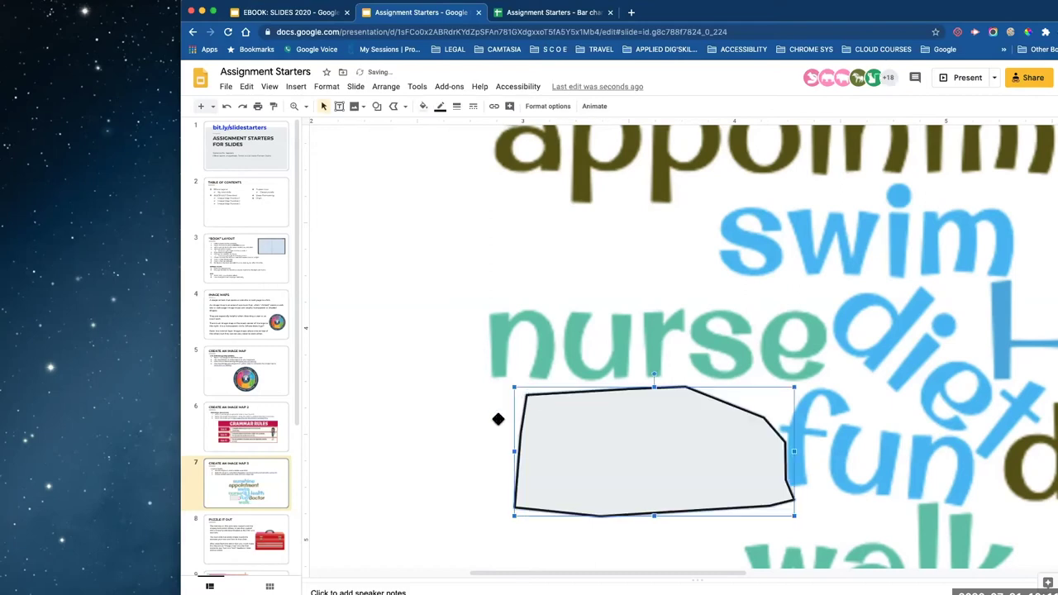
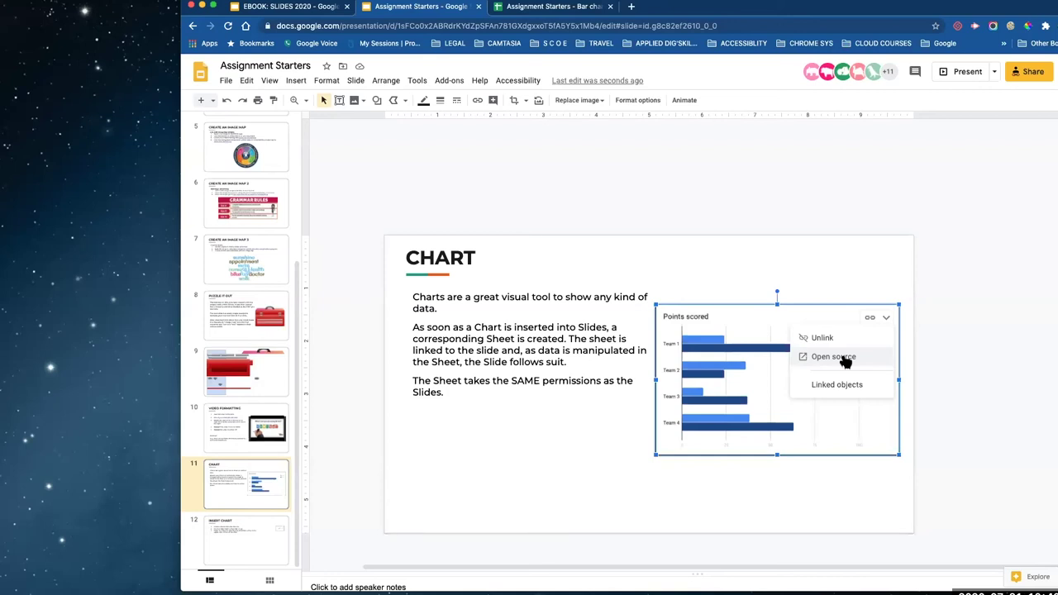
Open the bar chart's source spreadsheet in Google Sheets and rename the first three teams Team A, Team B and Team C
click(845, 361)
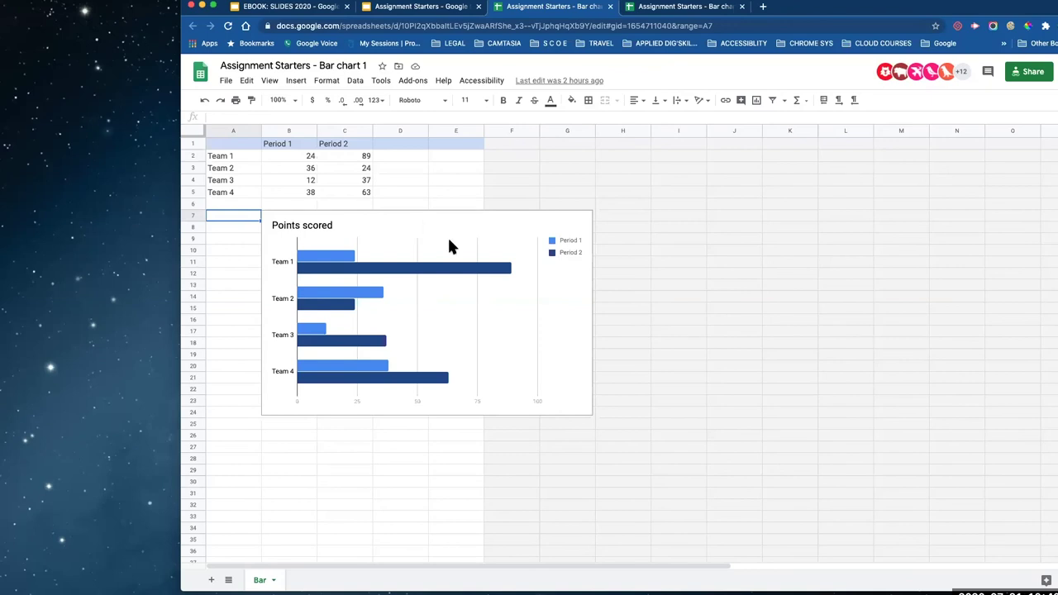
click(234, 154)
key(BackSpace)
text(A)
key(Return)
double_click(234, 166)
key(BackSpace)
text(B)
key(Return)
double_click(240, 180)
key(BackSpace)
text(C)
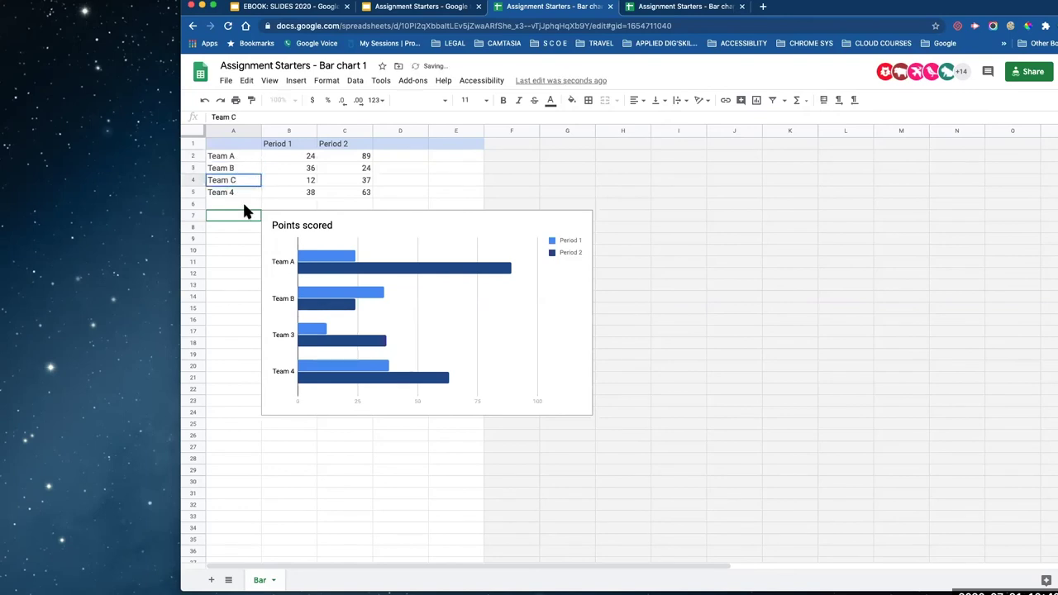
key(Return)
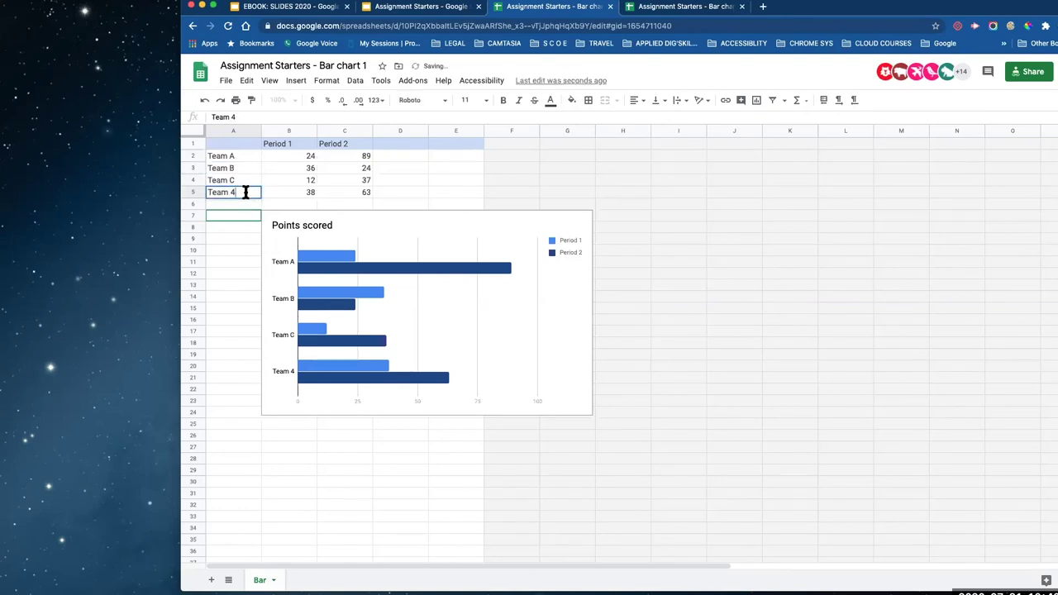
click(241, 367)
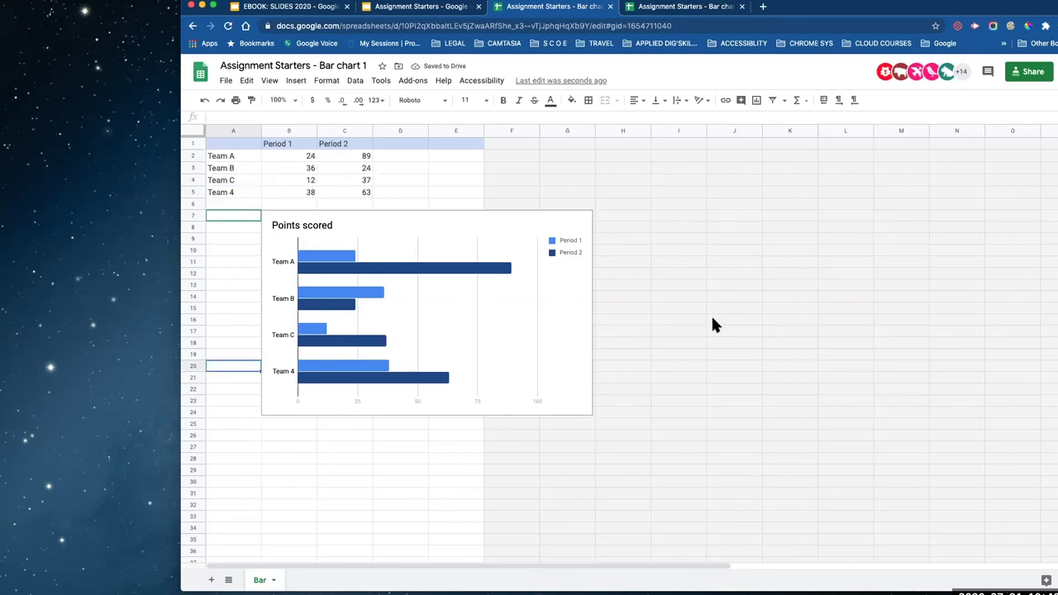
Set Team A's Period 1 score to 55 and Team 4's Period 2 score to 55
click(298, 154)
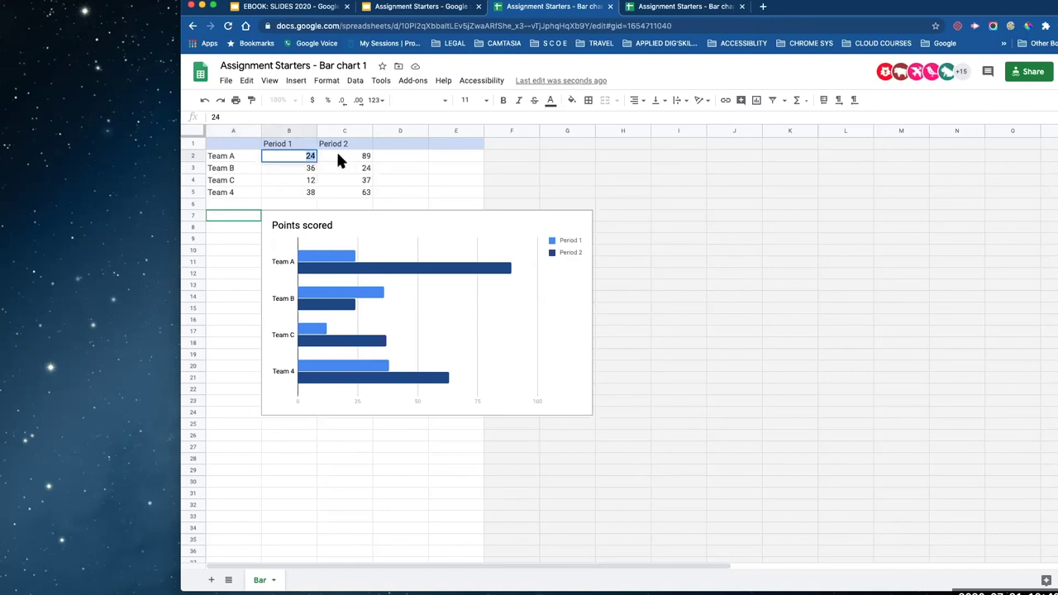
text(55)
click(449, 147)
click(362, 191)
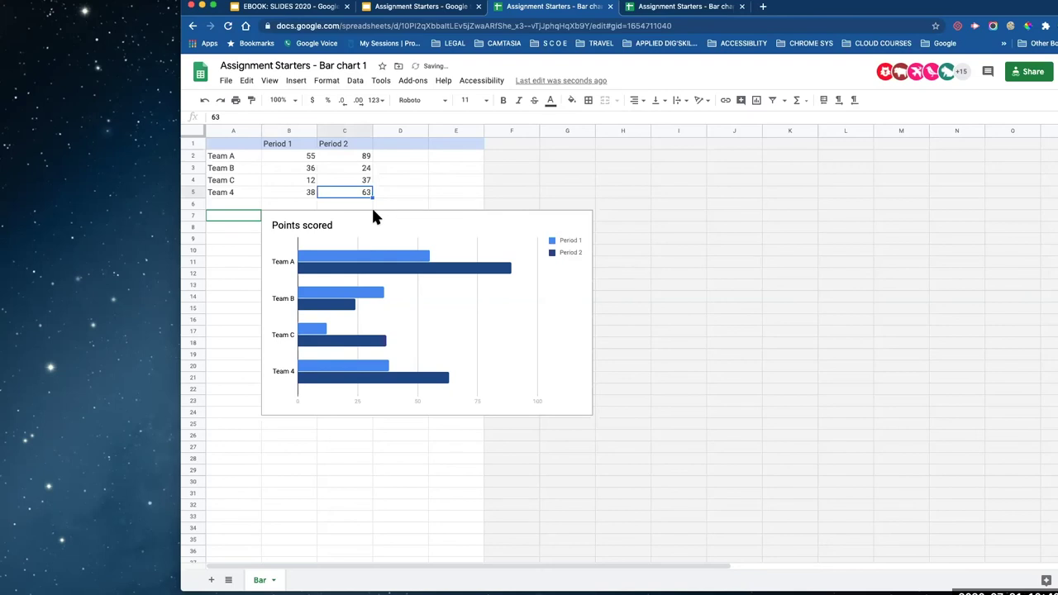
text(55)
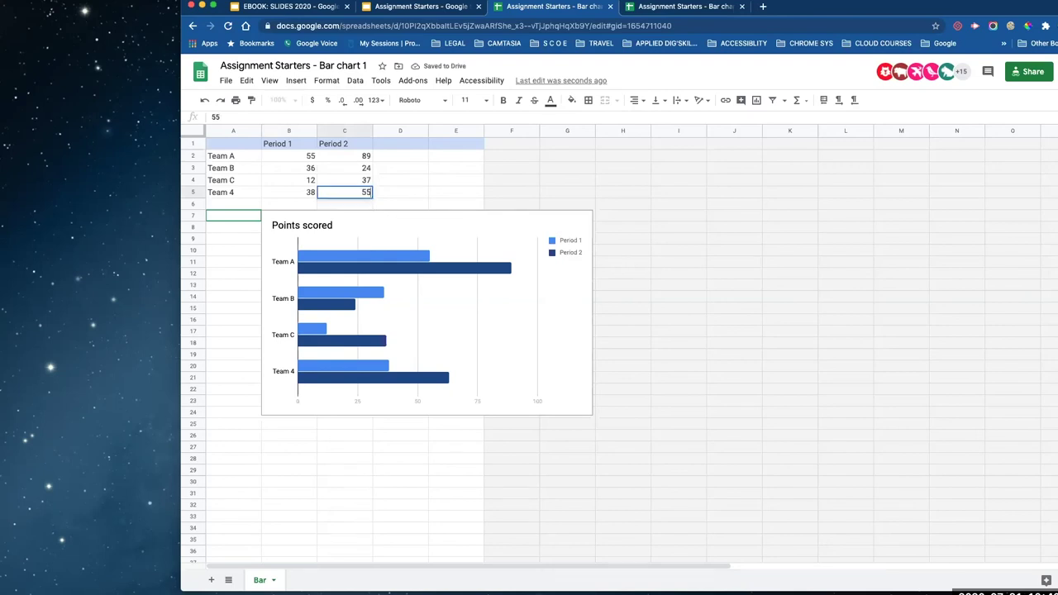
click(439, 206)
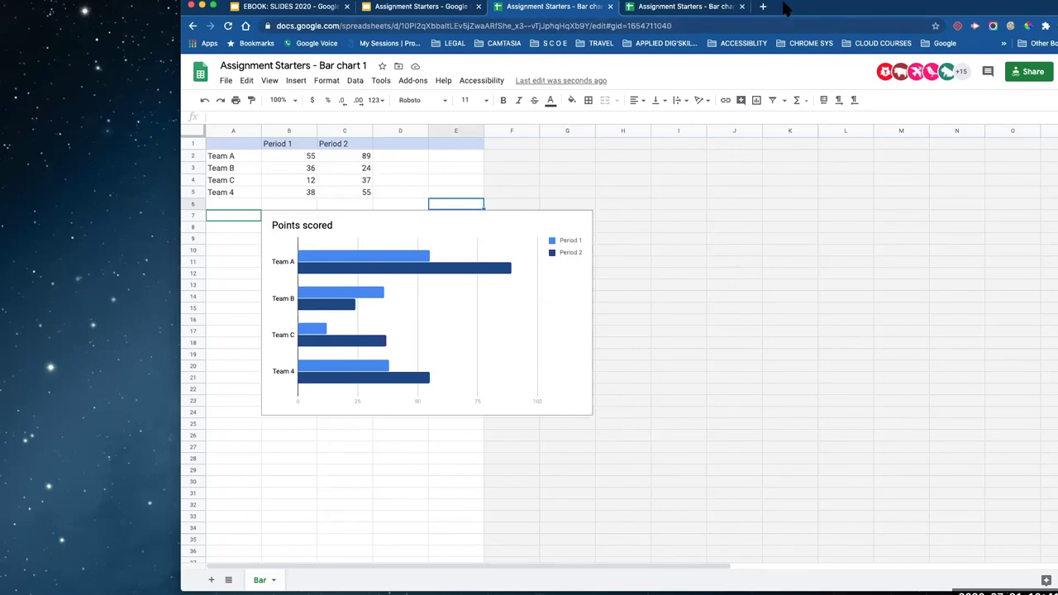
Return to the Assignment Starters presentation in Google Slides and update the linked bar chart with the spreadsheet changes
drag(785, 6, 787, 27)
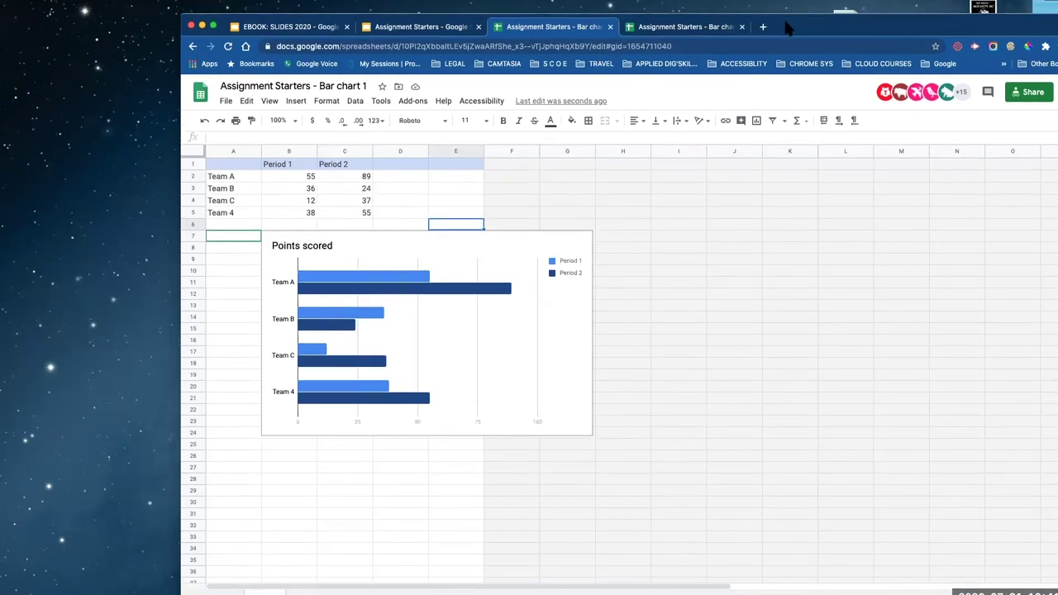
click(461, 30)
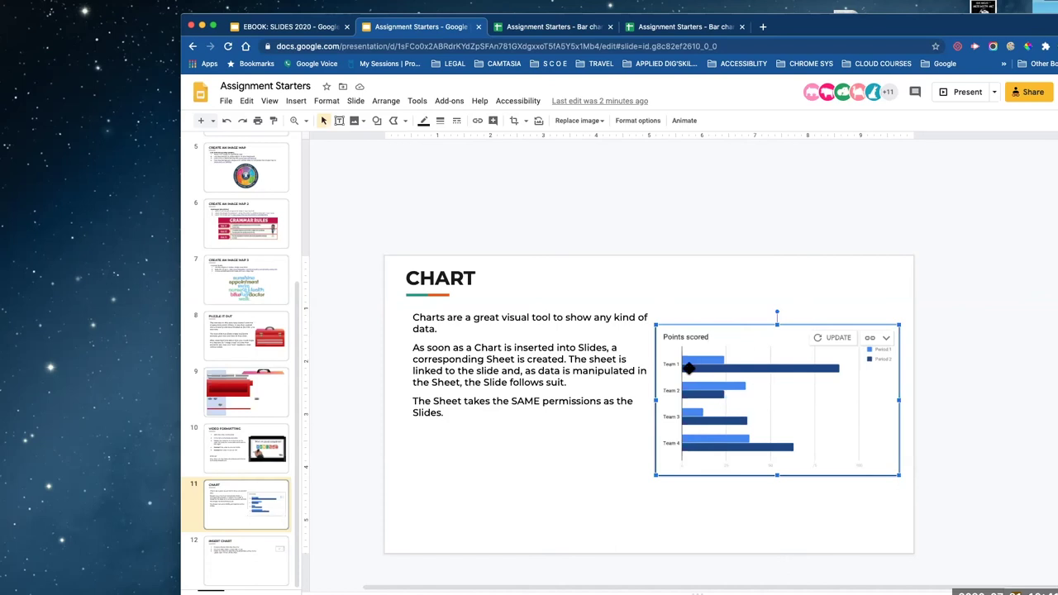
click(760, 280)
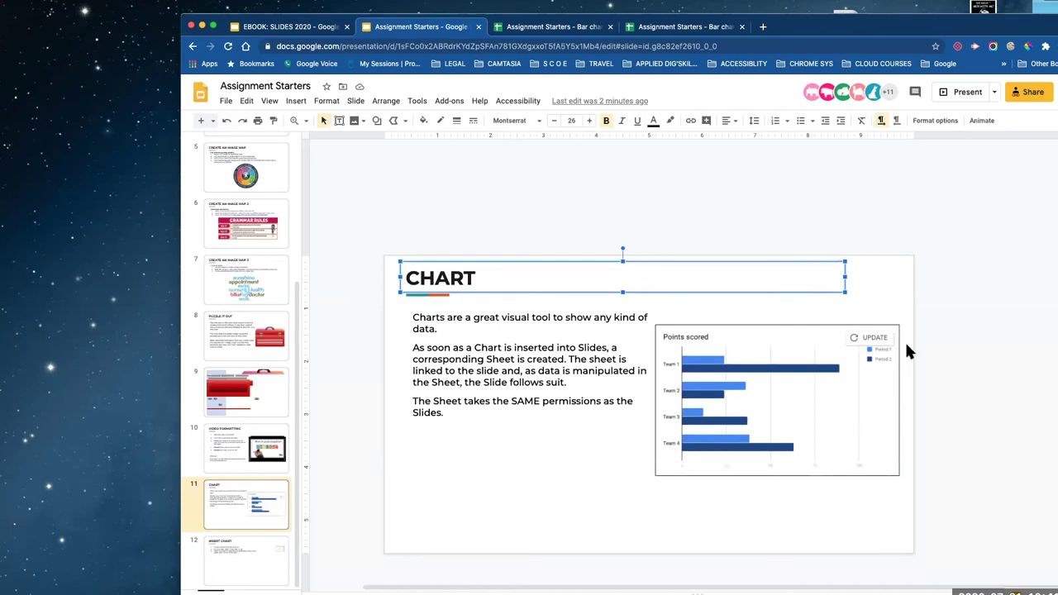
click(857, 339)
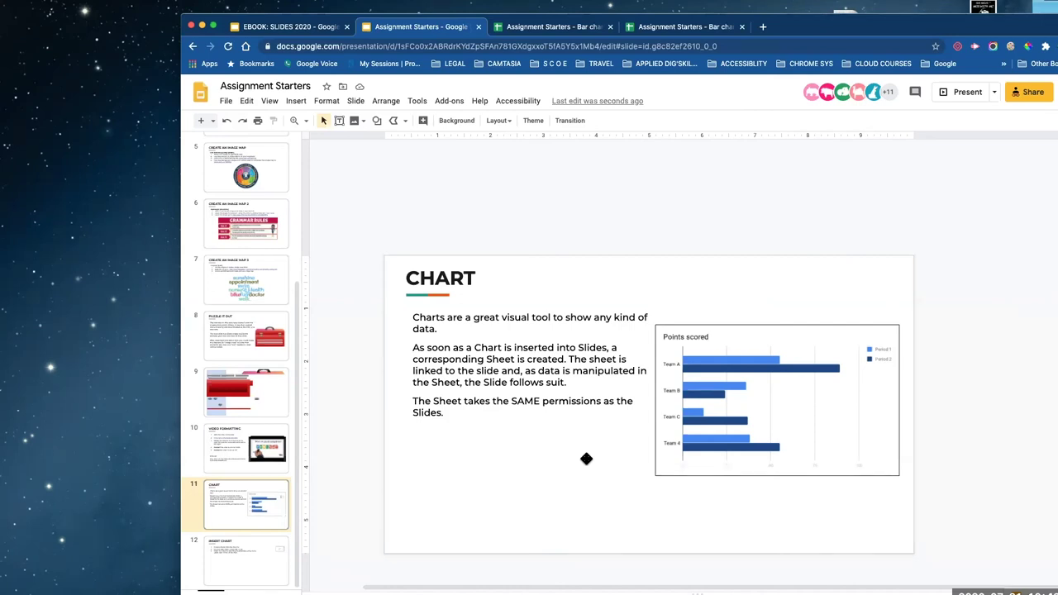
On the Insert Chart slide, move the small picture of the chart link controls up beside the title
click(261, 566)
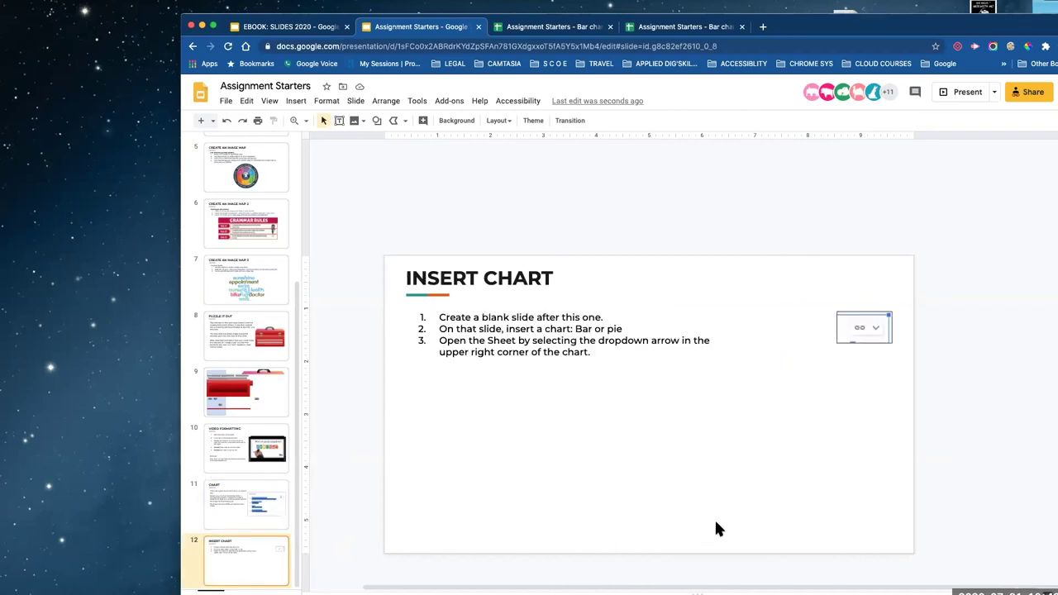
click(878, 321)
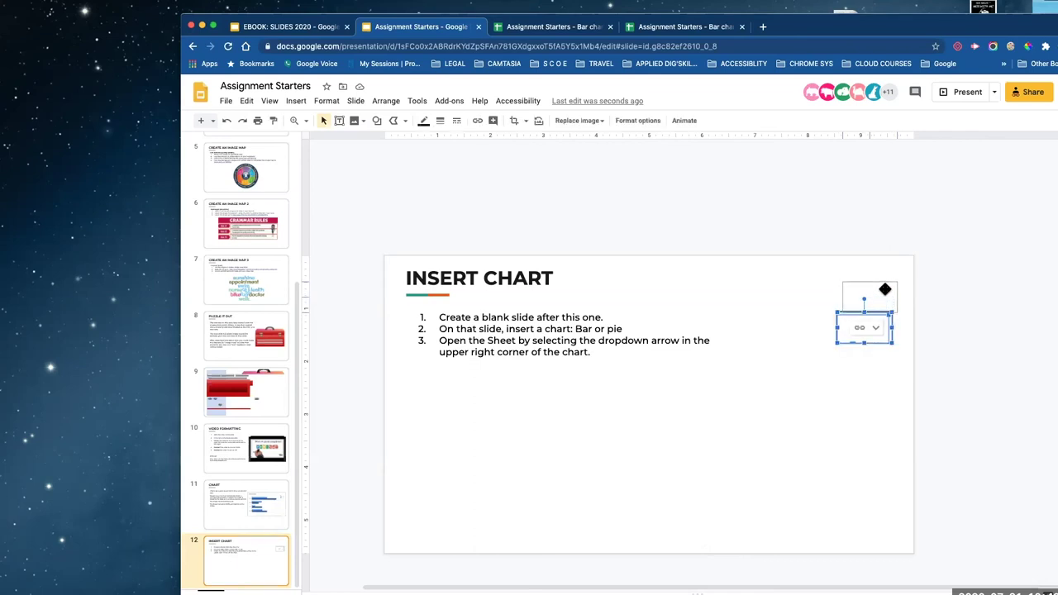
drag(886, 288, 885, 289)
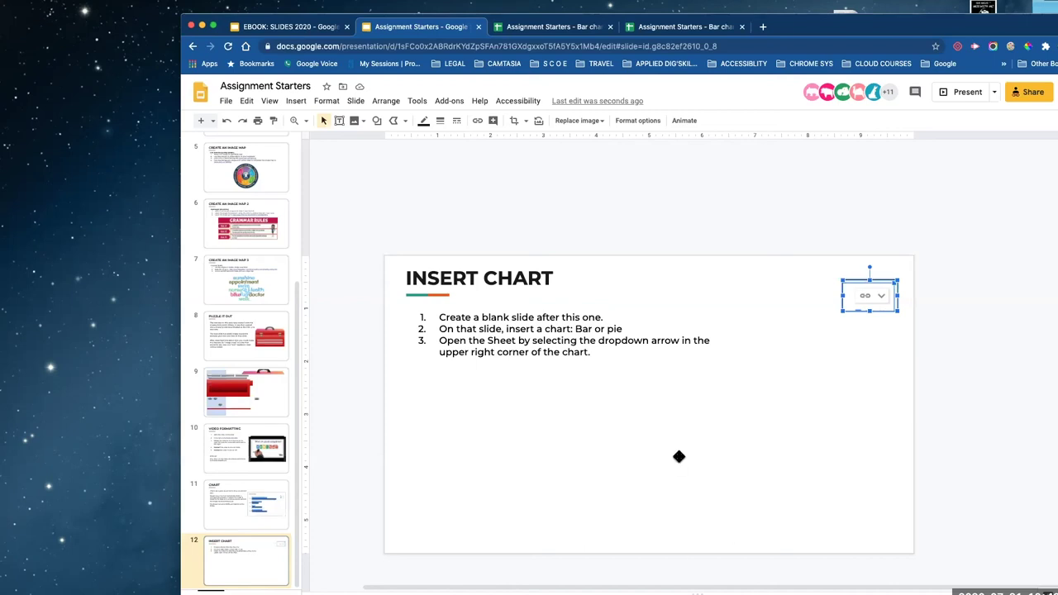
Insert a pie chart on the Insert Chart slide, place it below the instructions and enlarge it to the slide's lower edge
click(296, 103)
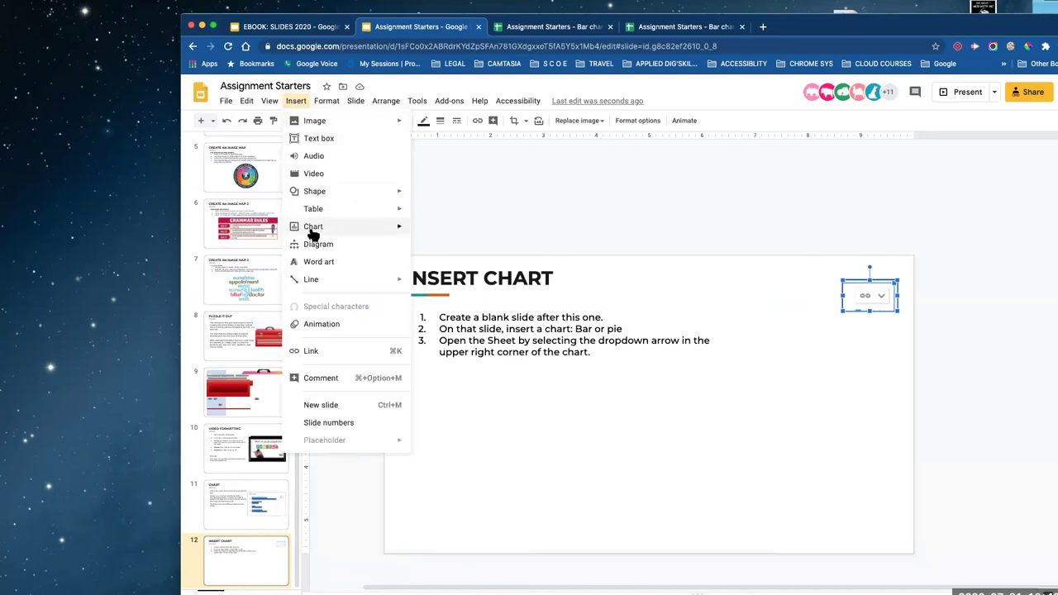
mouse_move(312, 235)
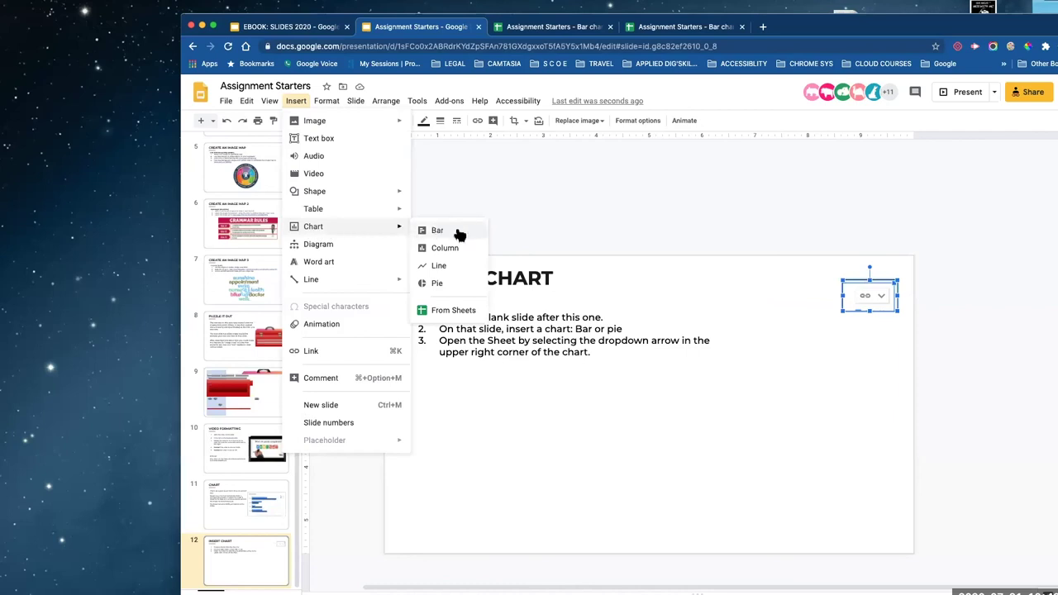
click(439, 284)
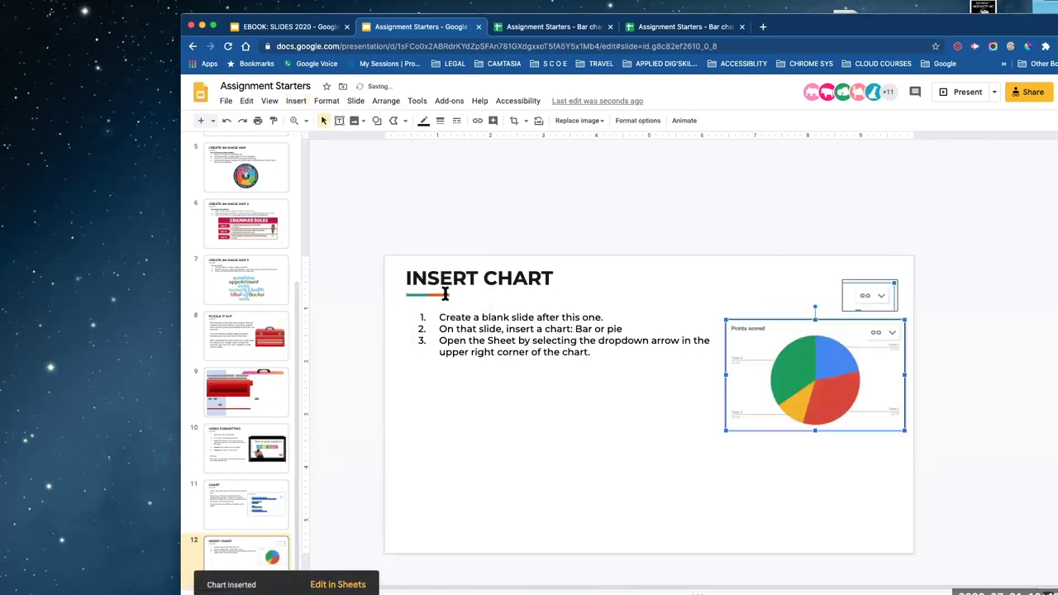
drag(805, 389, 609, 436)
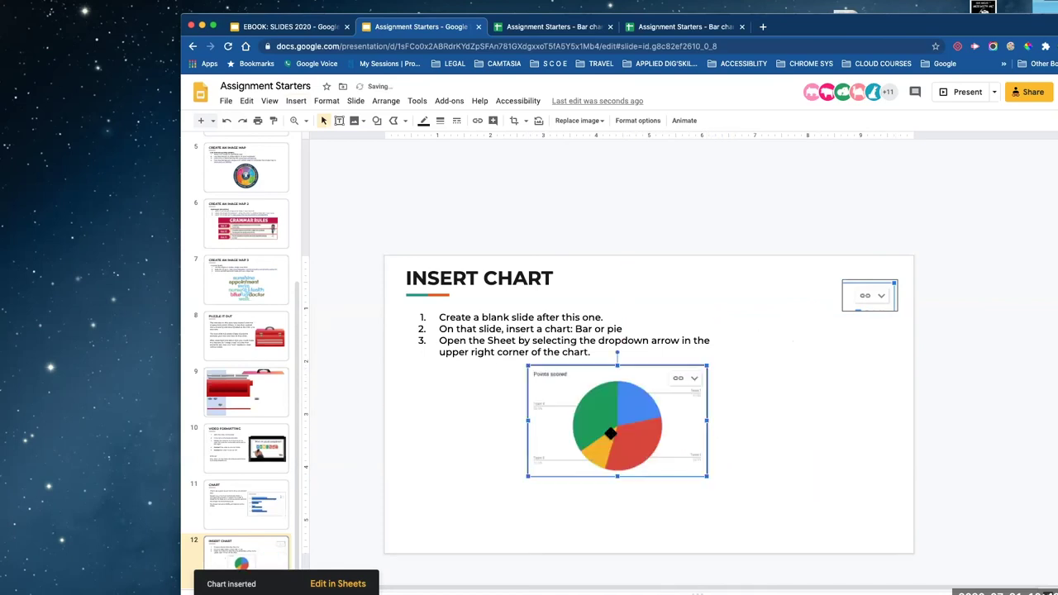
drag(711, 479, 827, 547)
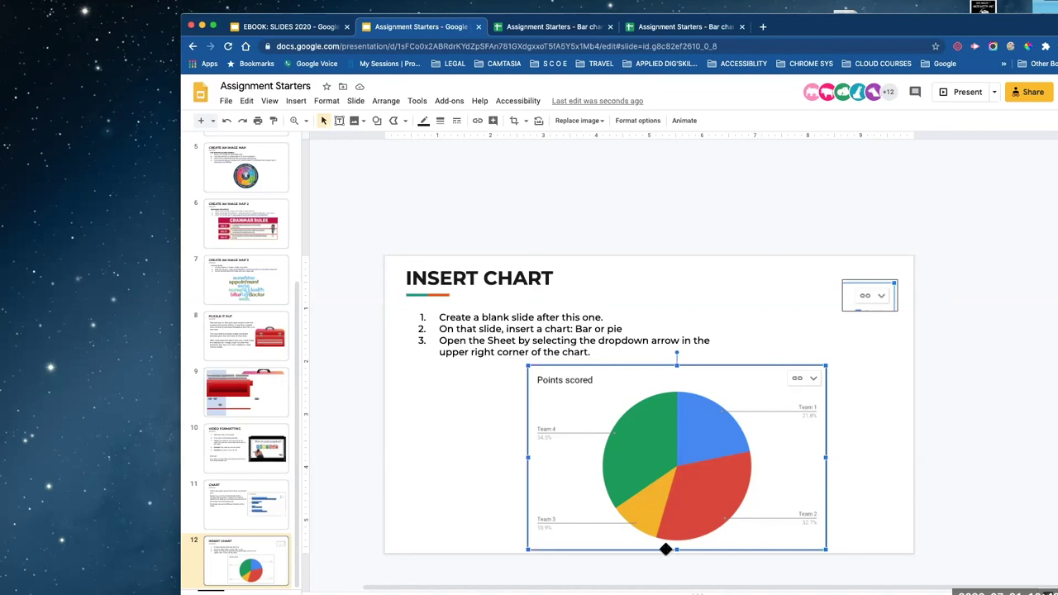
Open the pie chart's source spreadsheet in Google Sheets and bring its data table into view
click(814, 380)
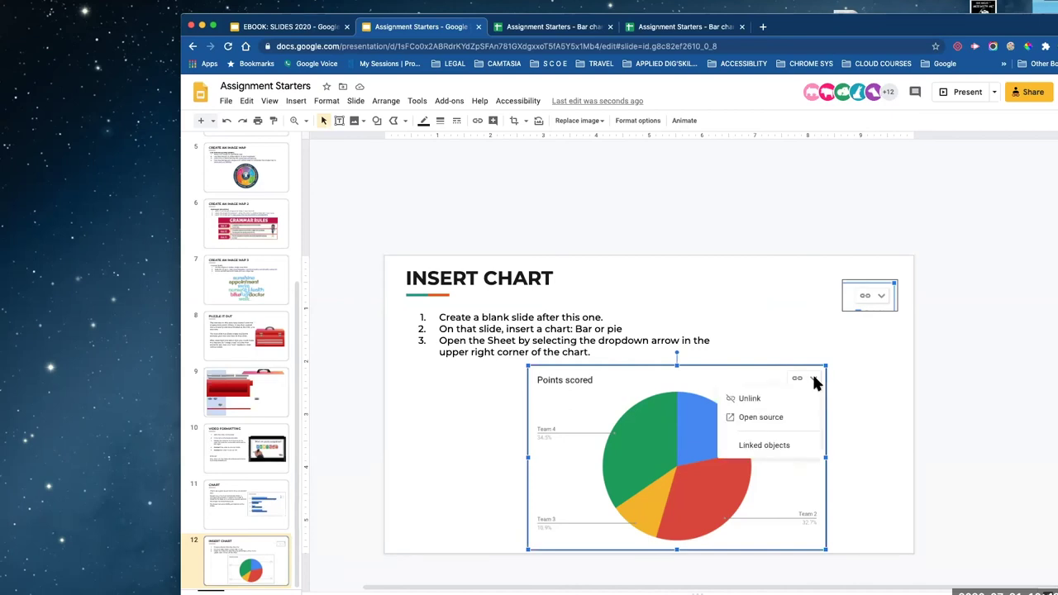
click(754, 420)
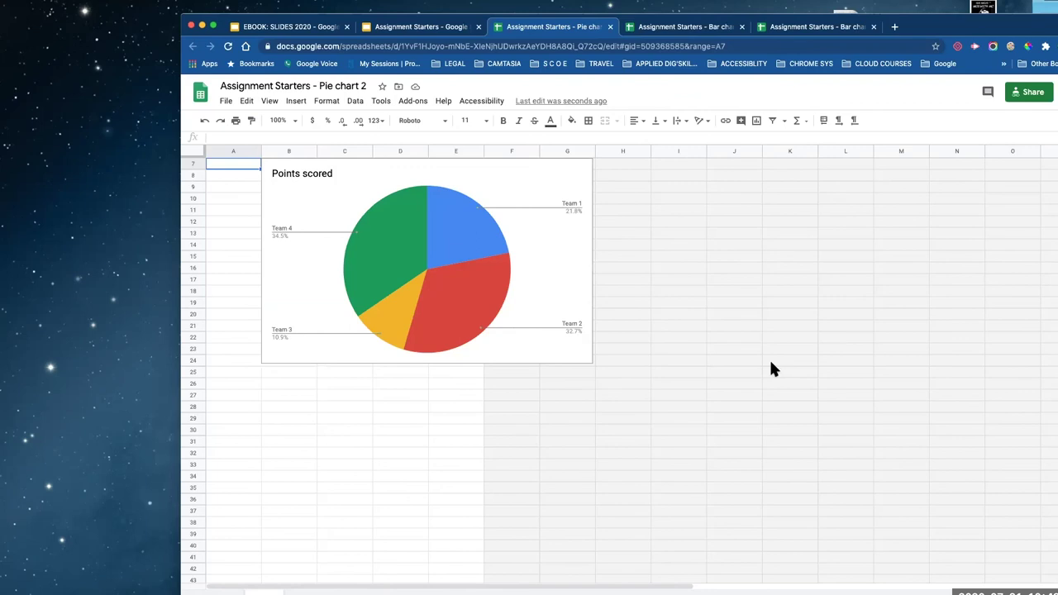
scroll(770, 362, up, 2)
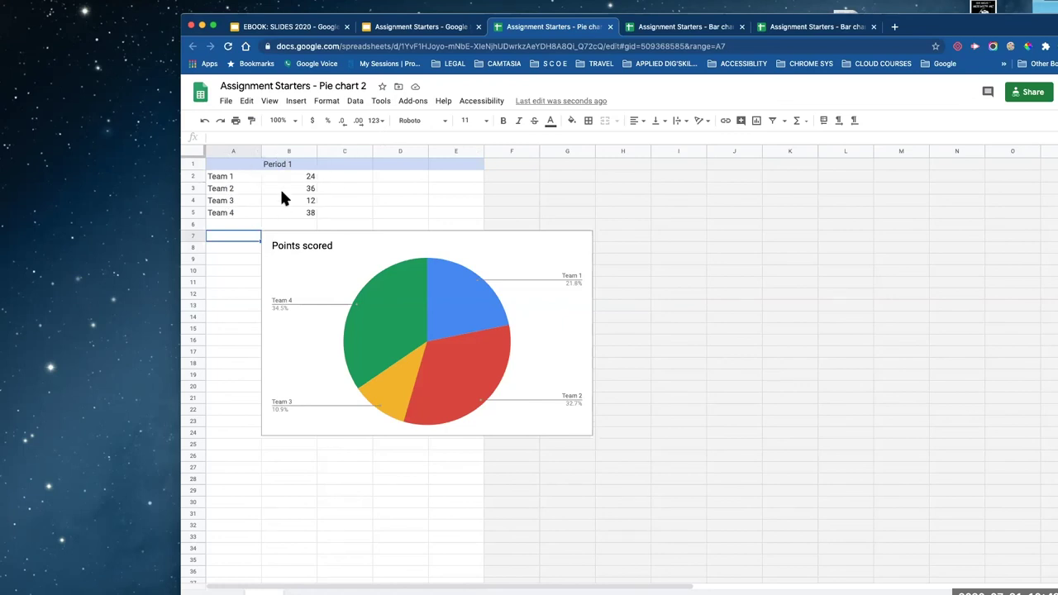
Rename the four team labels in the pie chart data as Working, Fun, Exercise and Sleep
click(224, 180)
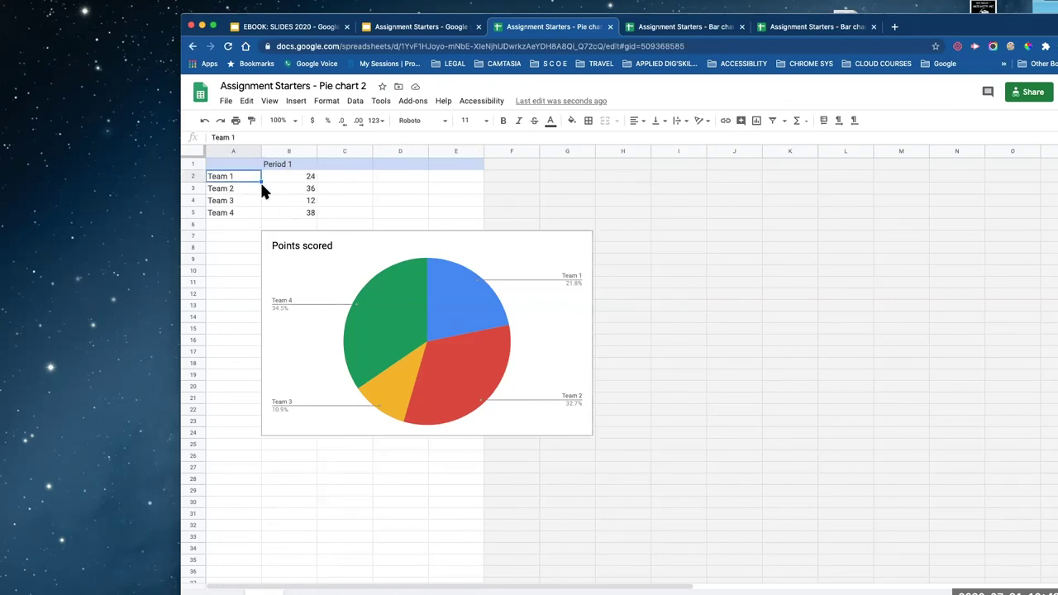
text(Working)
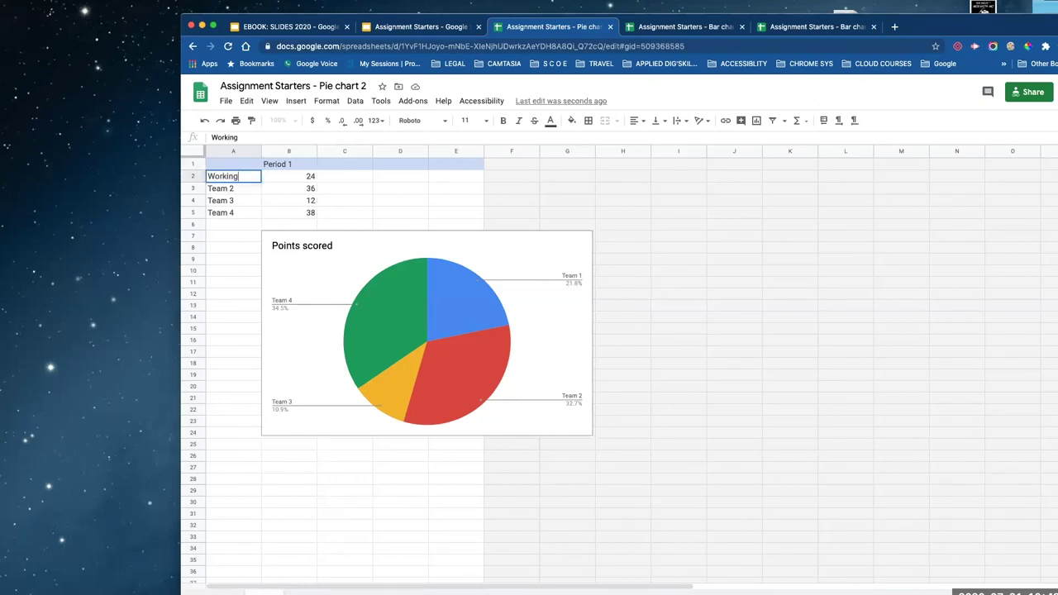
key(Return)
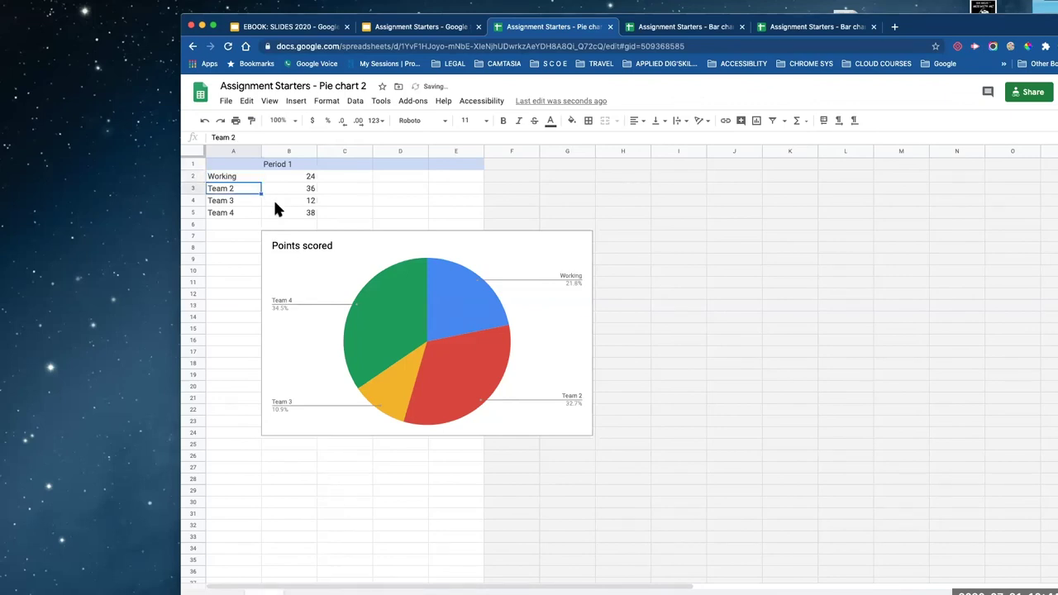
text(Fun)
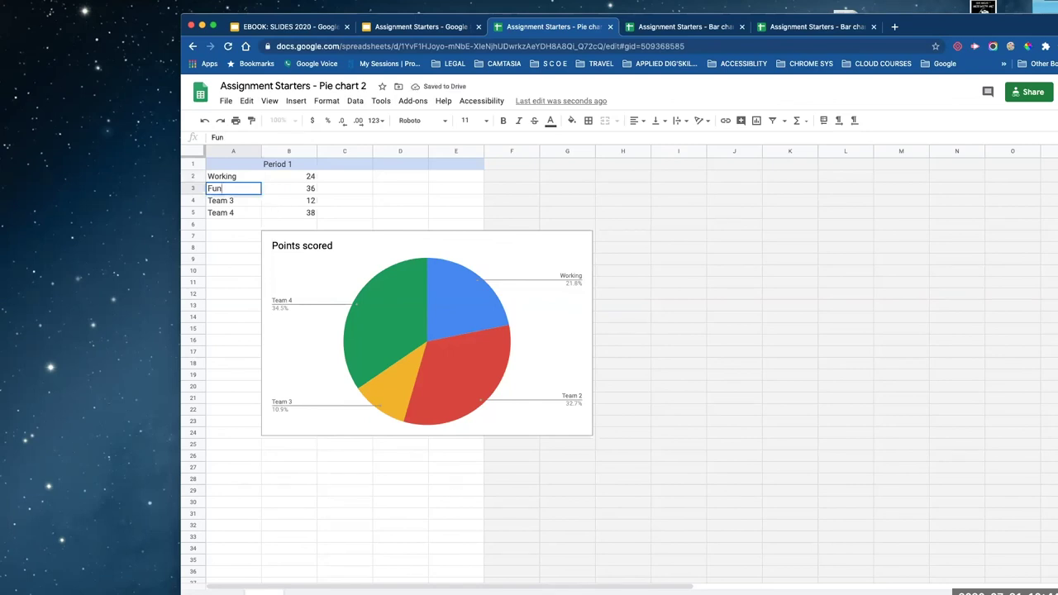
key(Return)
text(Excer)
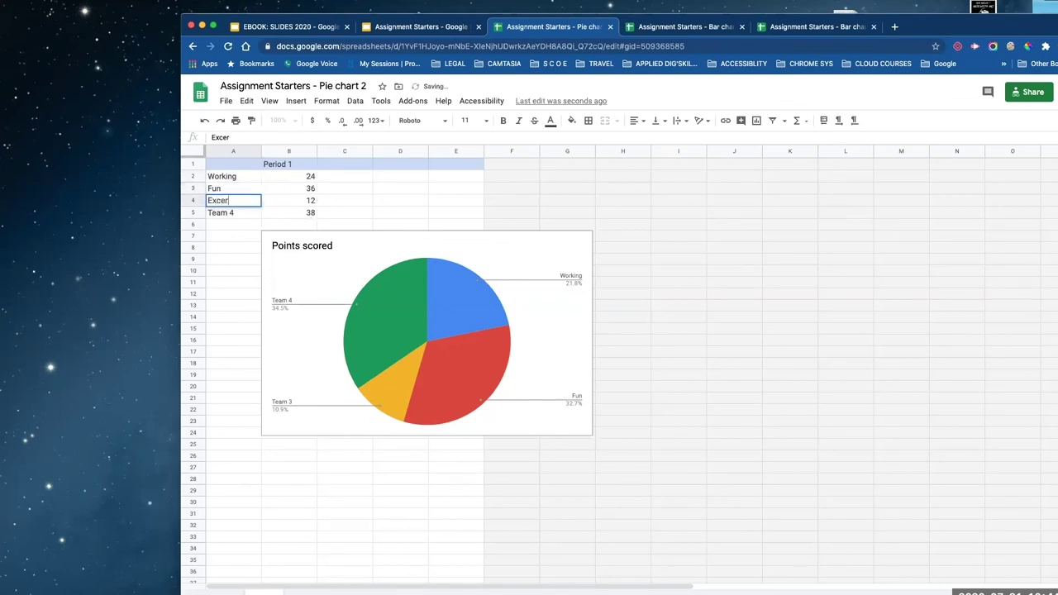
text(cise)
click(240, 212)
text(Sle)
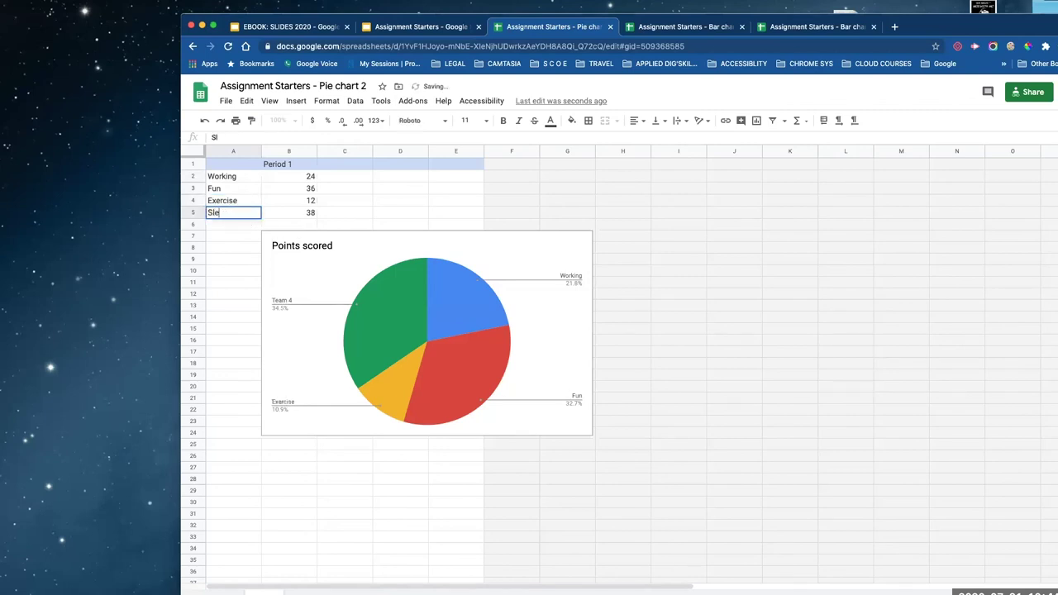
text(ep)
click(423, 201)
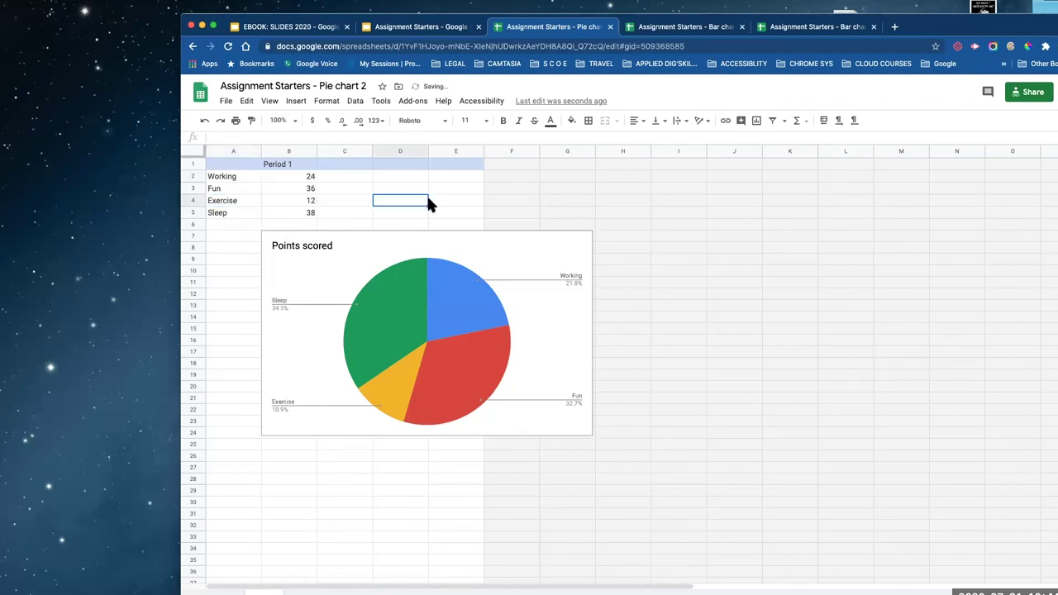
Change the pie chart's title to "Time on Tasks"
click(313, 164)
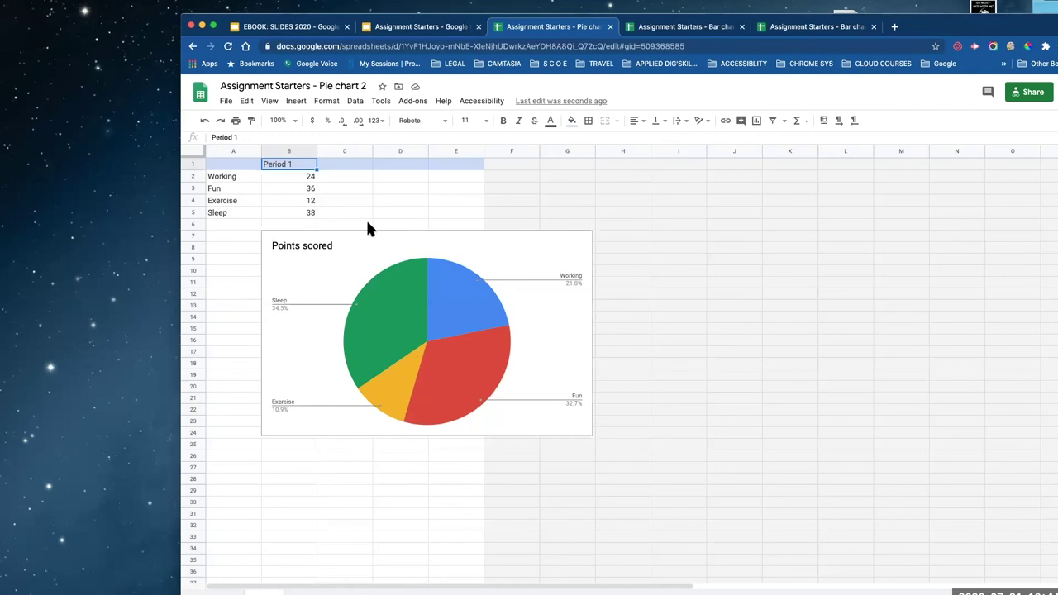
click(299, 255)
click(301, 253)
double_click(334, 250)
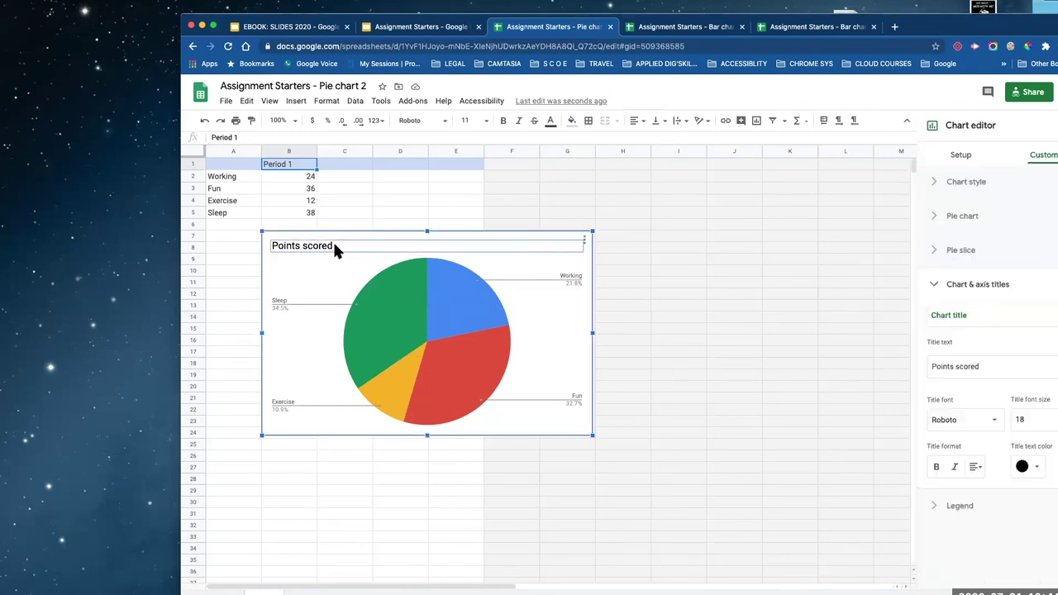
double_click(332, 242)
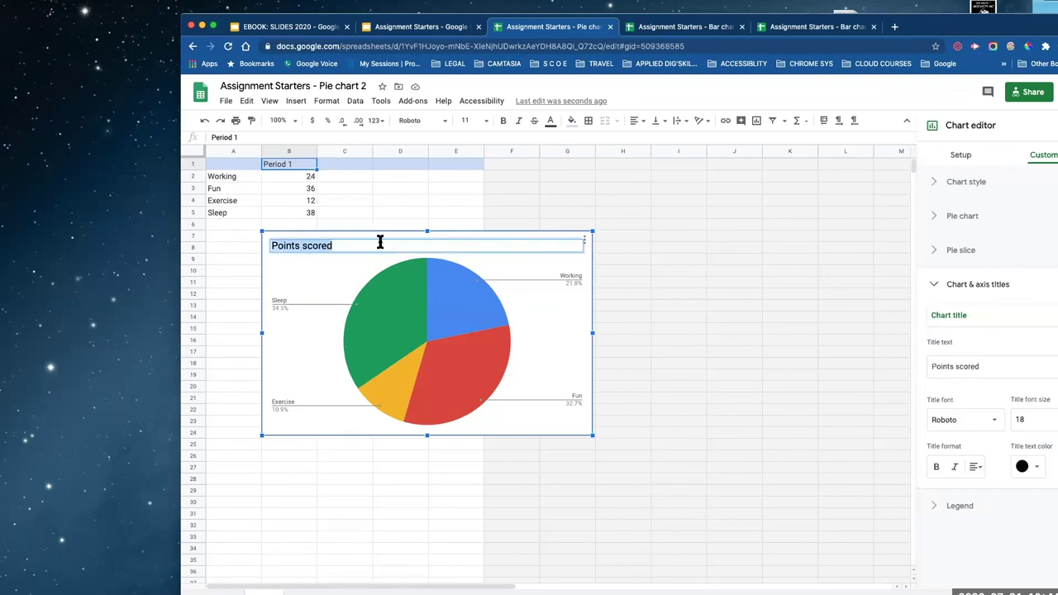
text(Time)
key(BackSpace)
key(BackSpace)
key(BackSpace)
text(ime on Tasks)
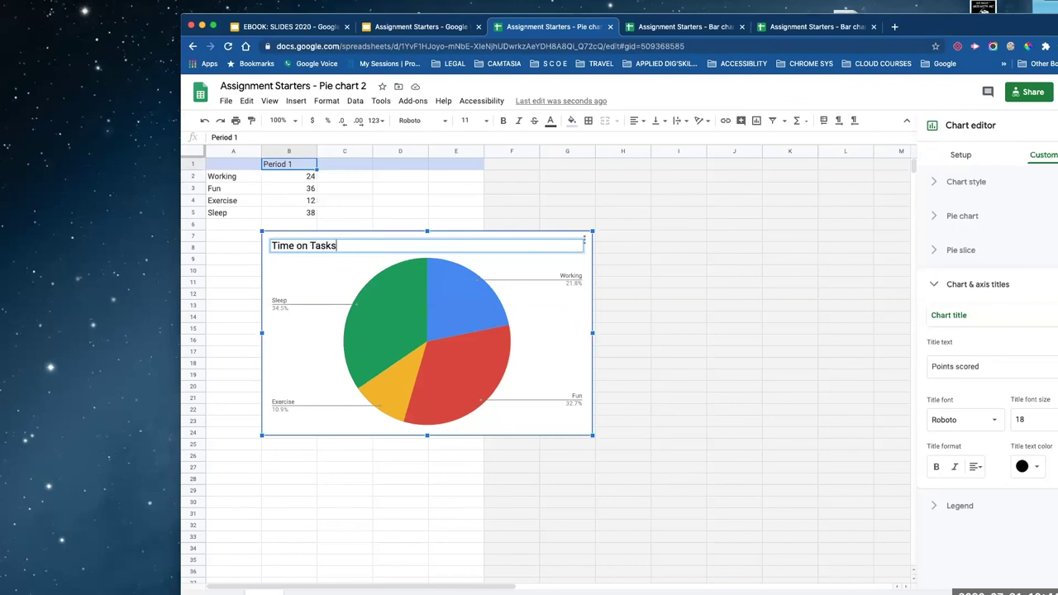
click(430, 215)
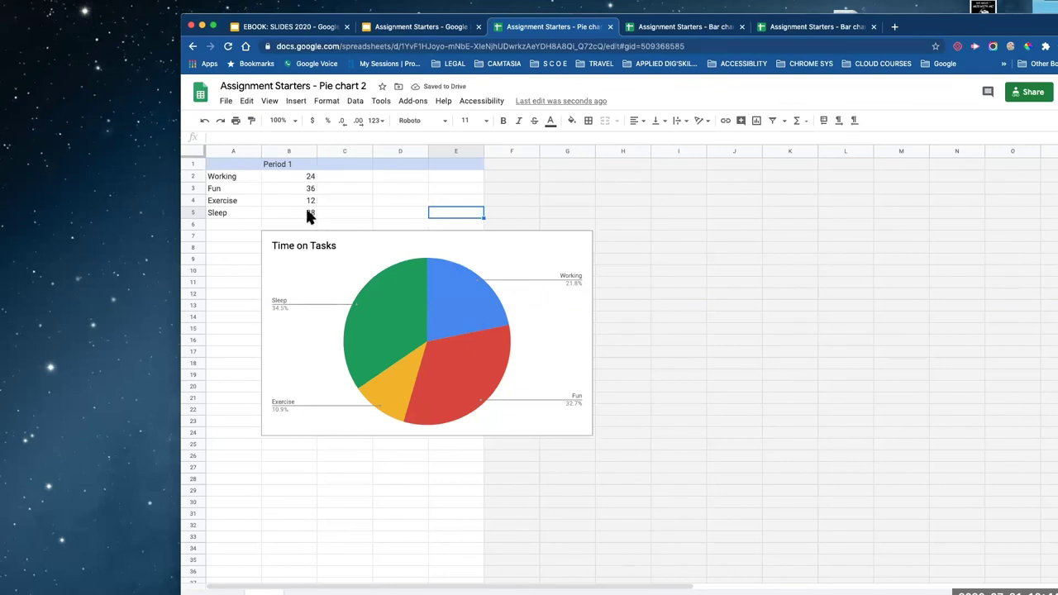
Set the pie chart's Period 1 values to 8 for Working and 2 for Fun
click(313, 174)
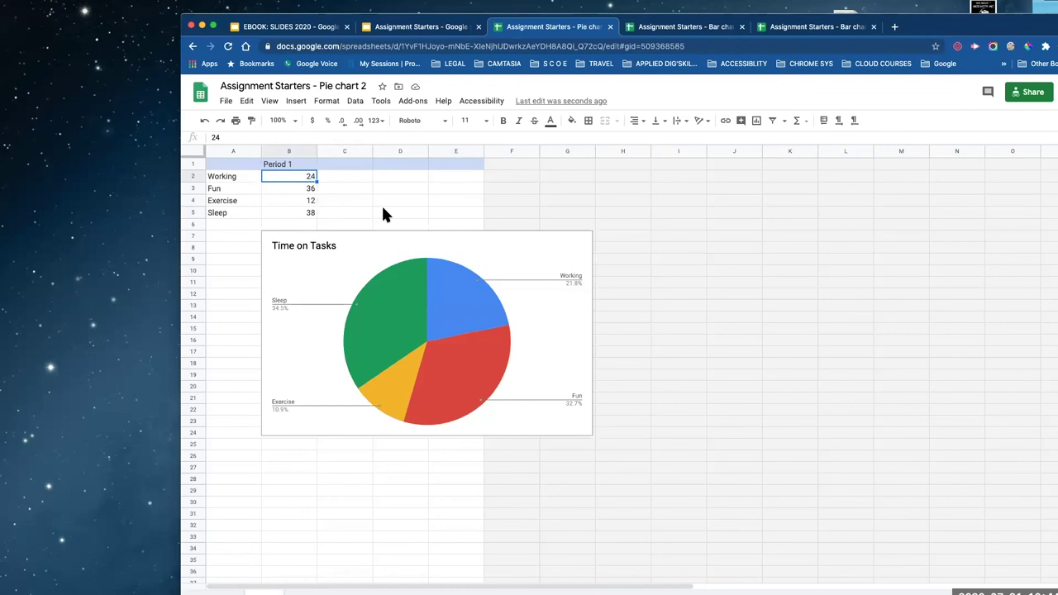
text(8)
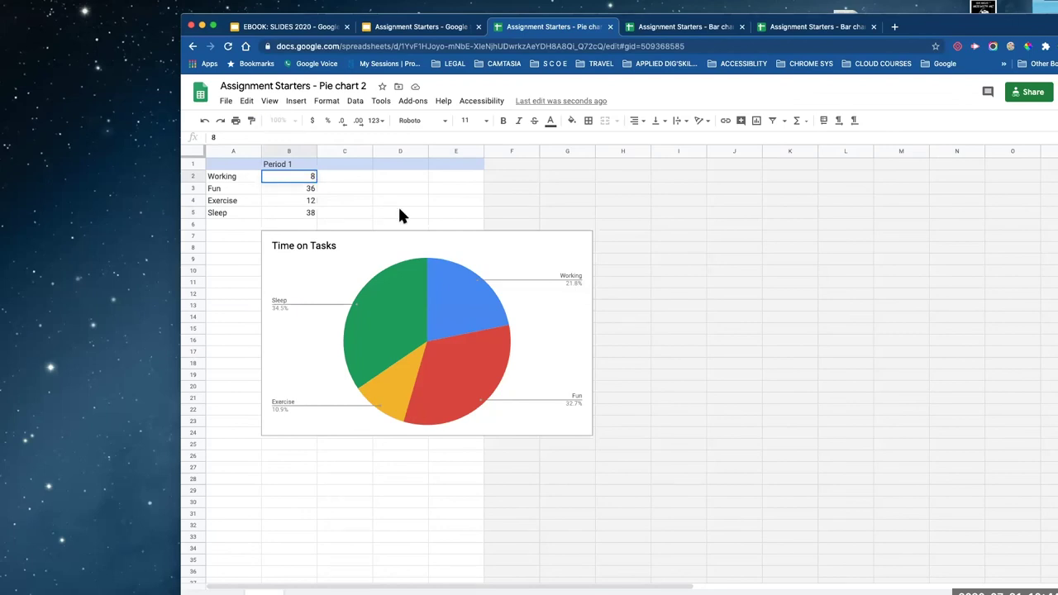
key(Return)
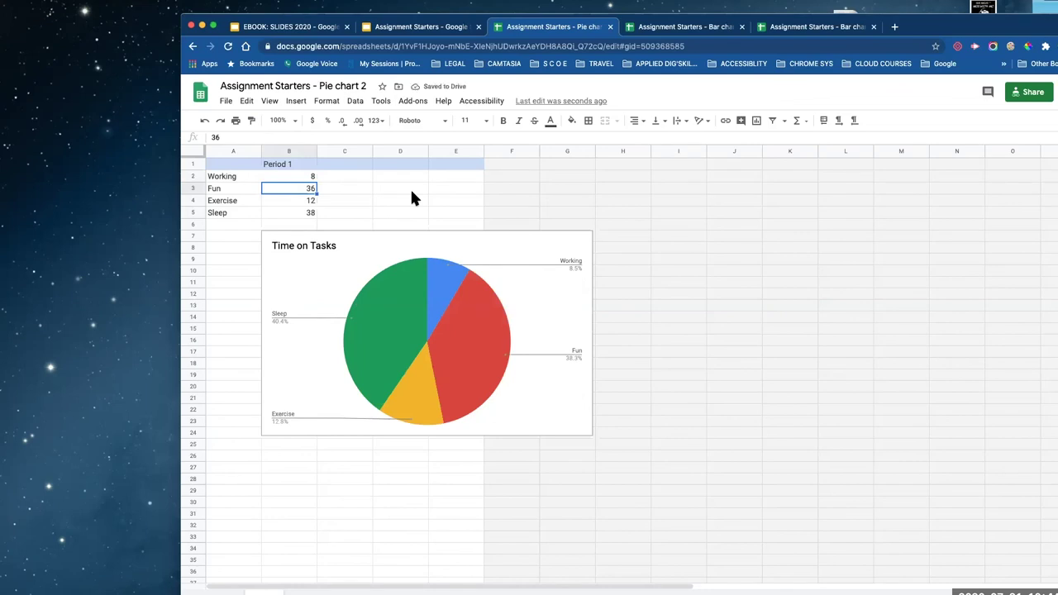
text(1)
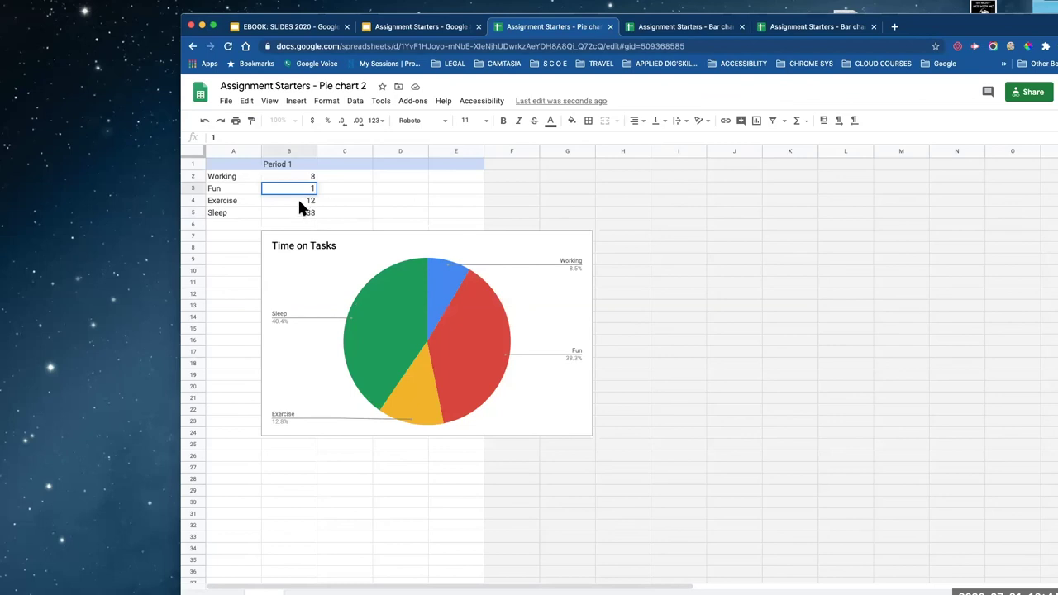
key(Return)
key(Up)
text(2)
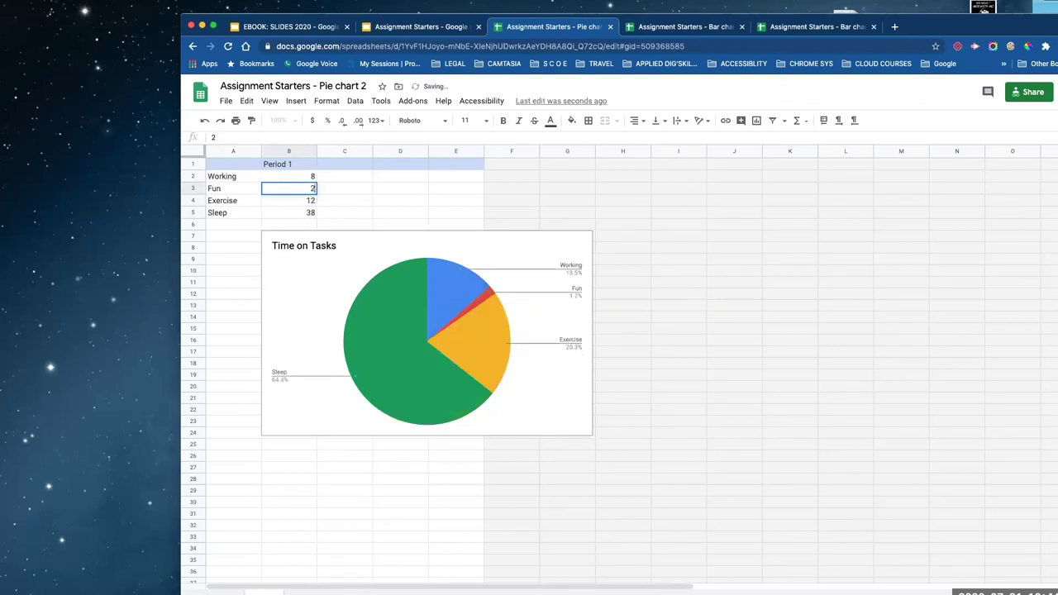
key(Tab)
key(Tab)
key(Return)
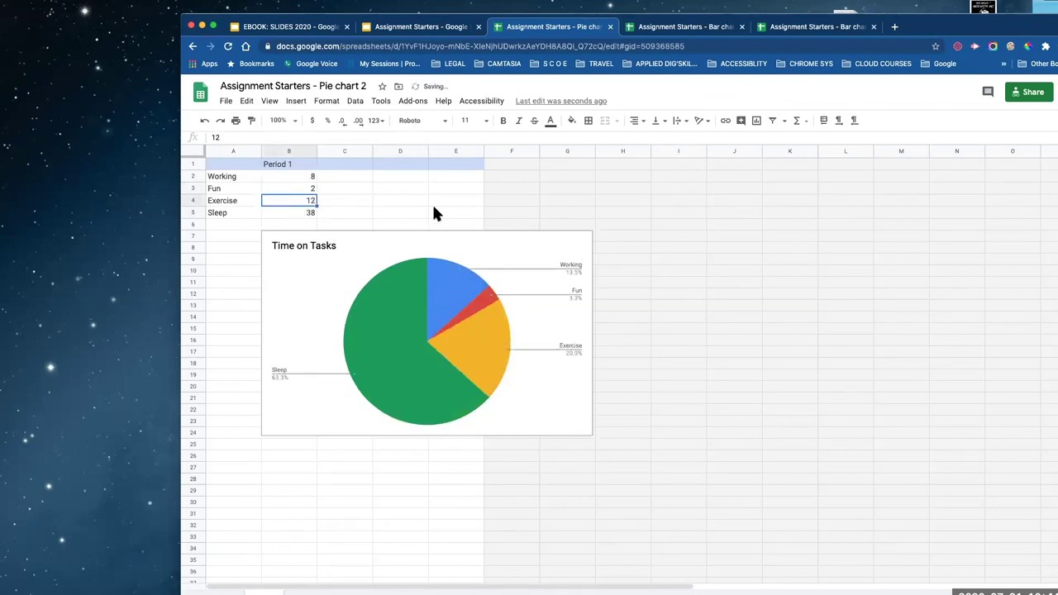
Set the pie chart's Period 1 values to 1 for Exercise and 6 for Sleep
text(1)
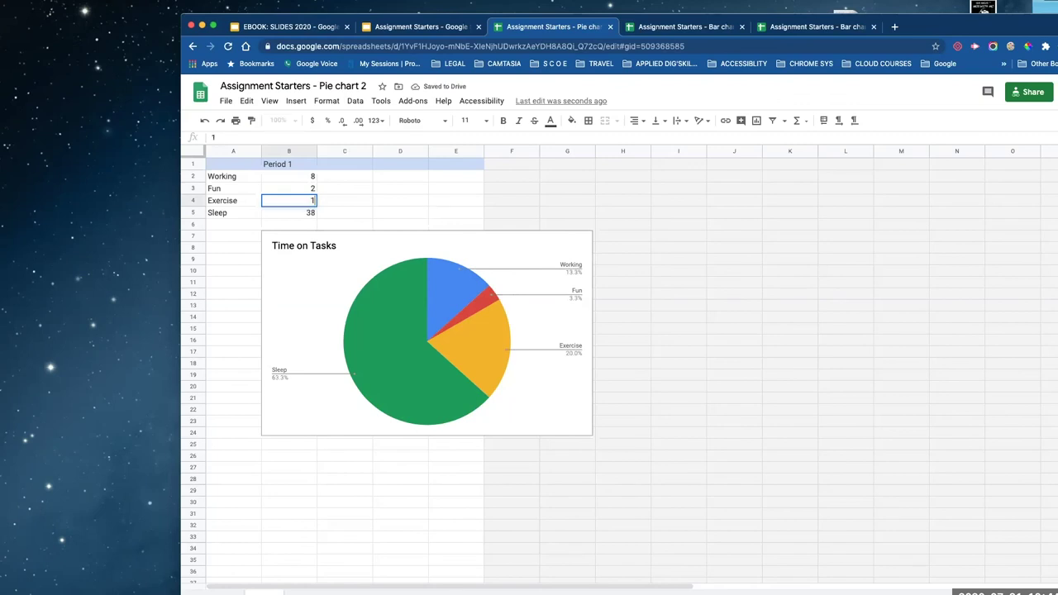
key(Tab)
key(Tab)
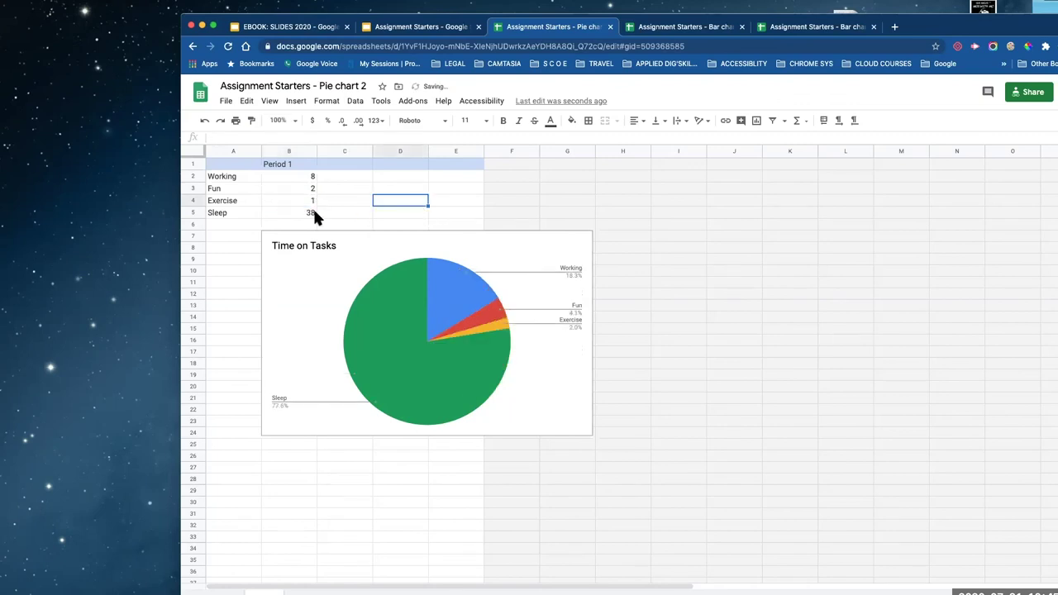
key(Return)
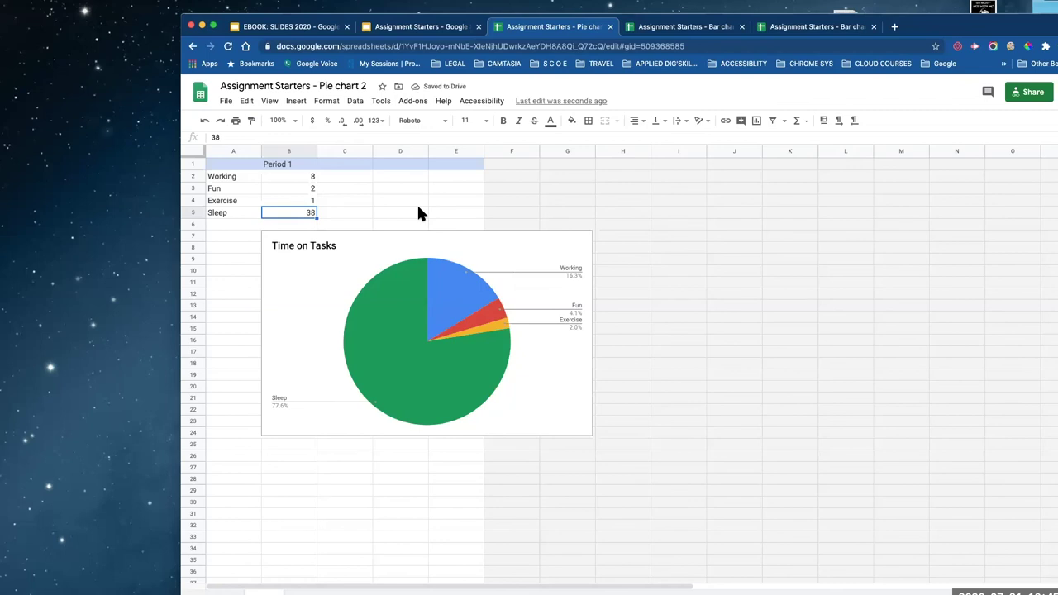
text(6)
key(Tab)
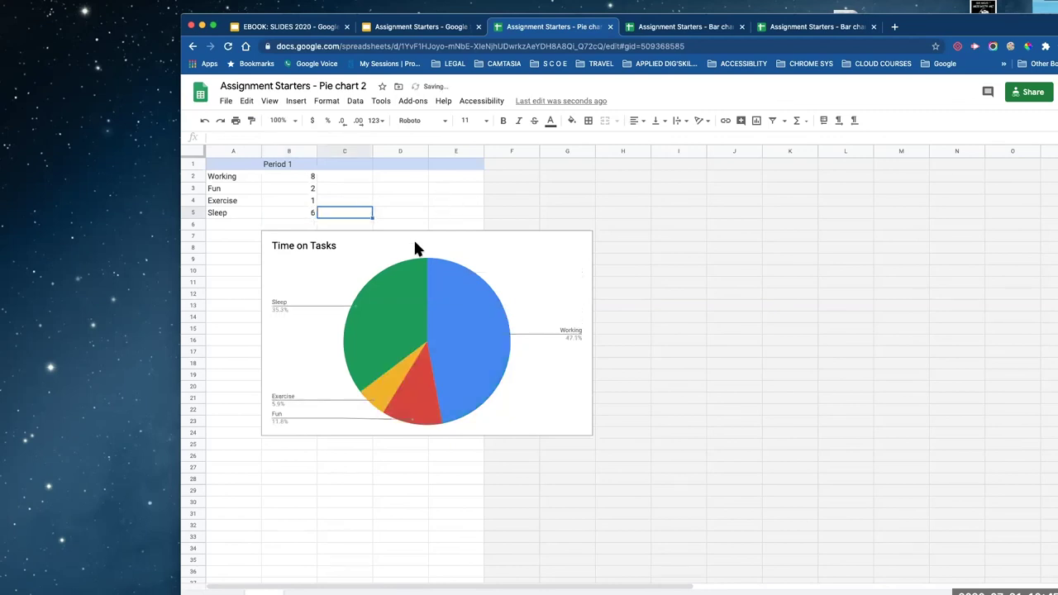
Change the Fun value for Period 1 to 12
click(299, 187)
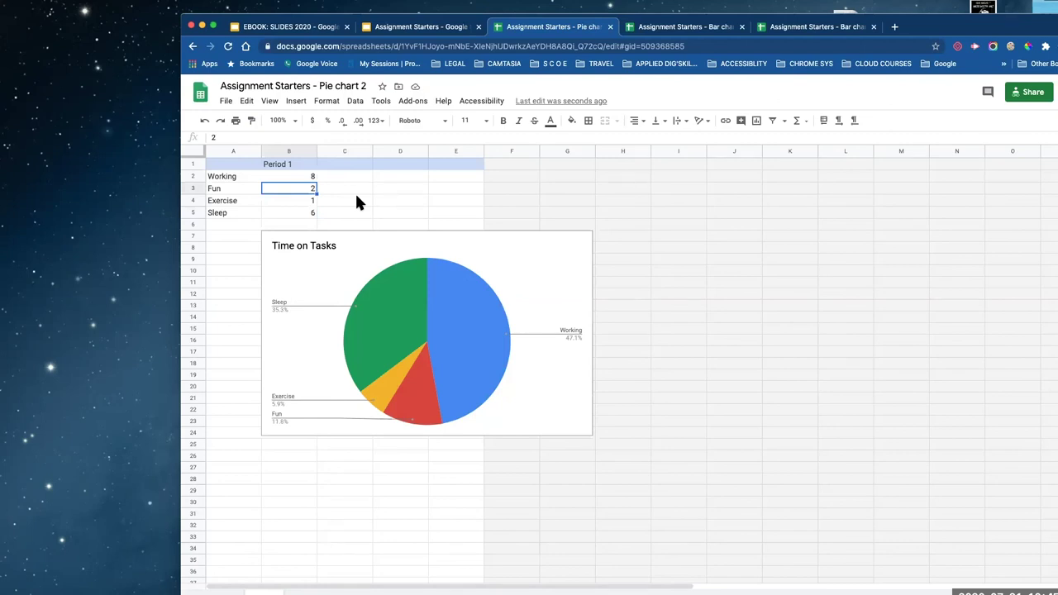
text(12)
click(364, 193)
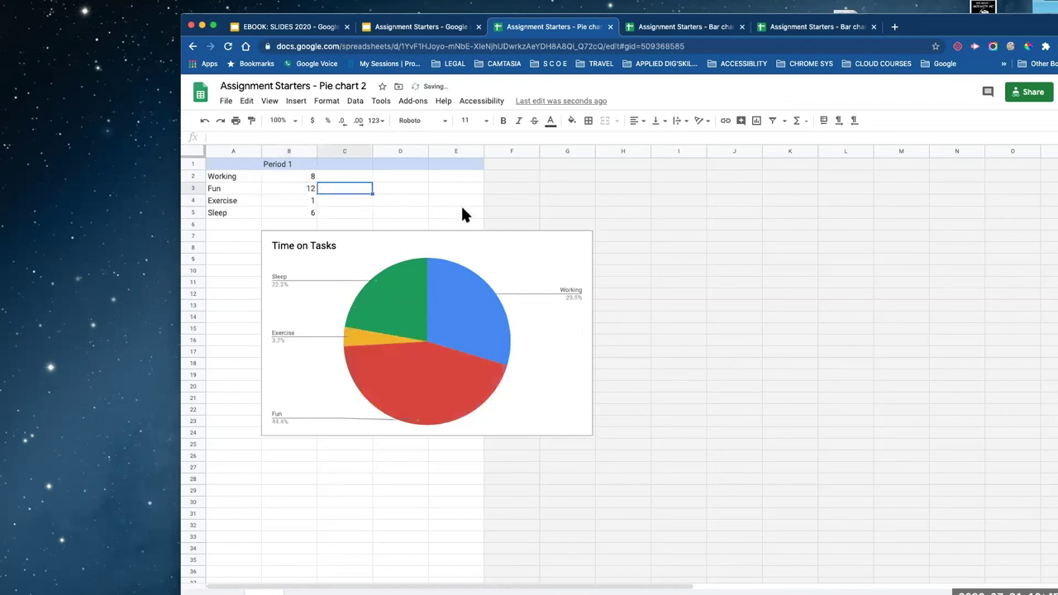
click(727, 423)
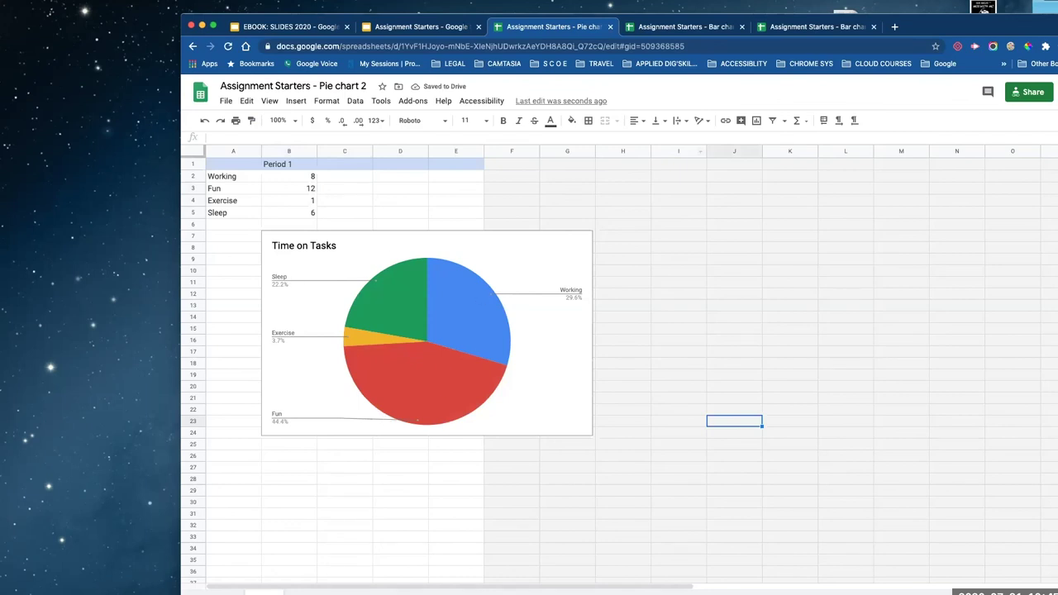
Return to the Assignment Starters presentation and update the linked pie chart on the Insert Chart slide
drag(977, 33, 976, 48)
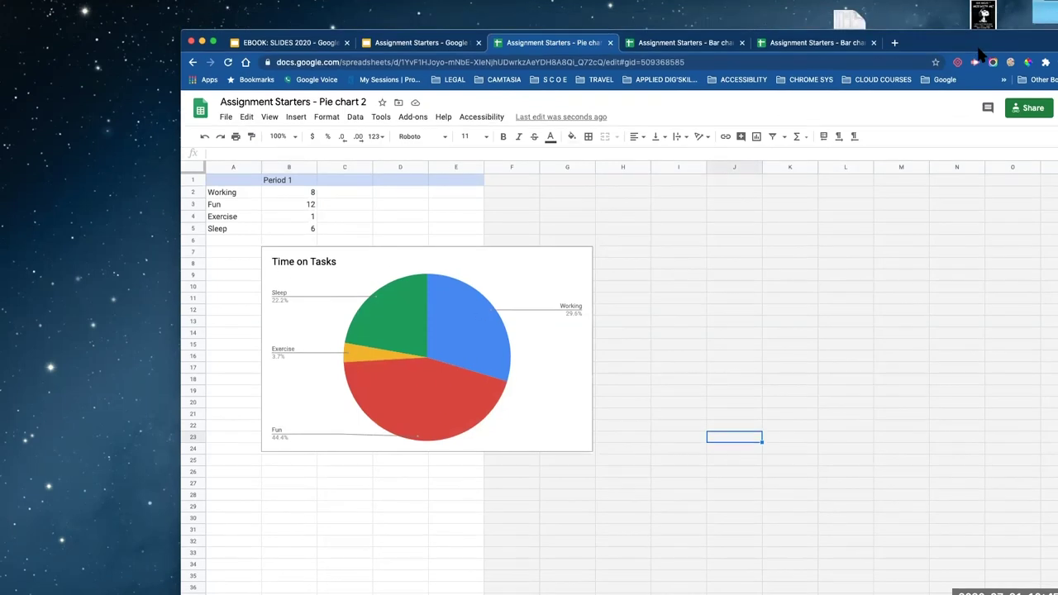
click(438, 46)
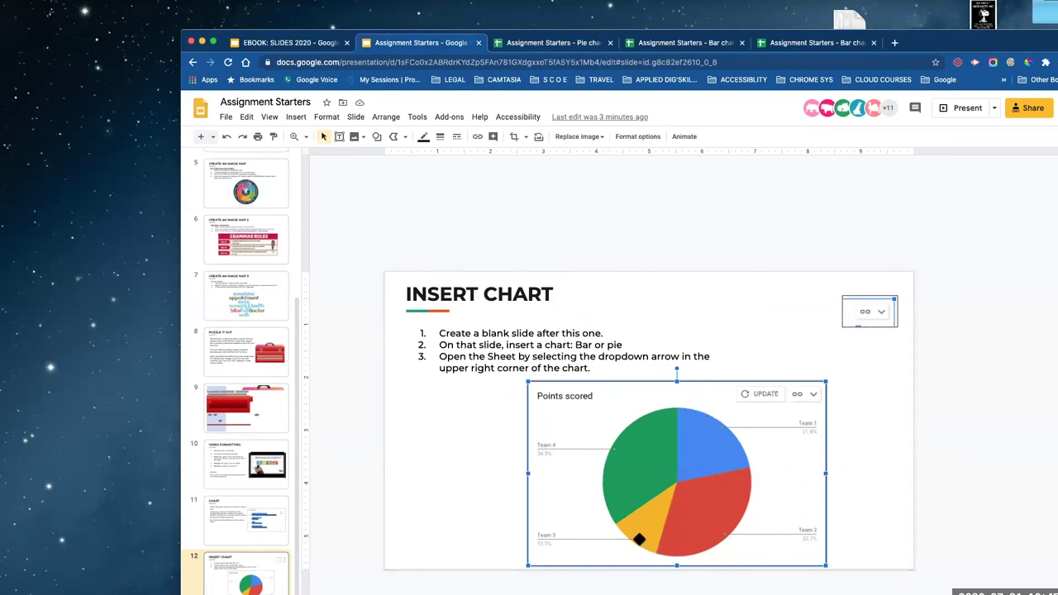
click(763, 395)
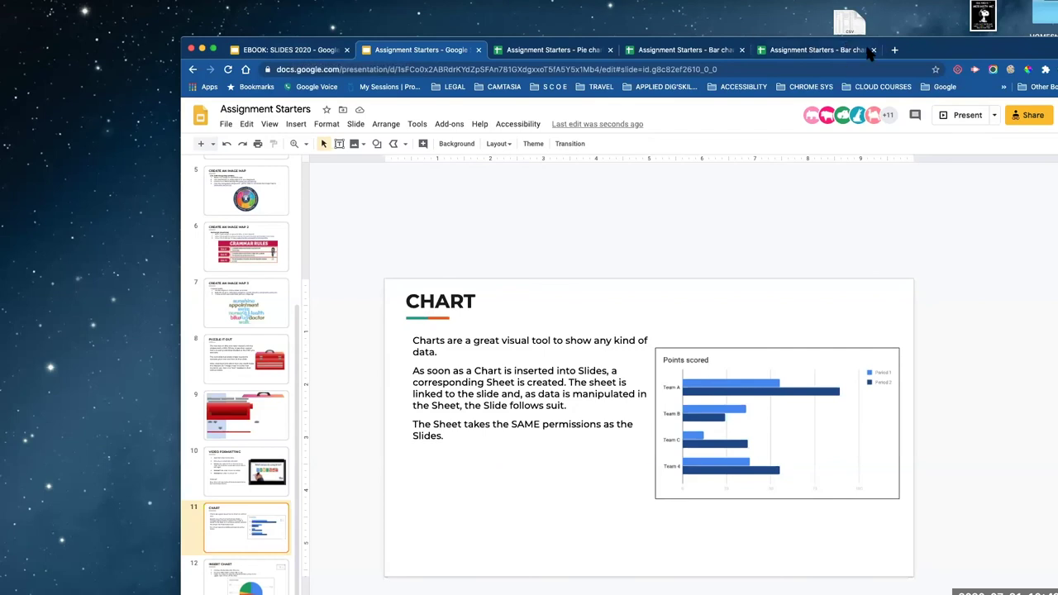
Search the web for "word cloud generator" in a new browser tab, and close that tab
click(894, 50)
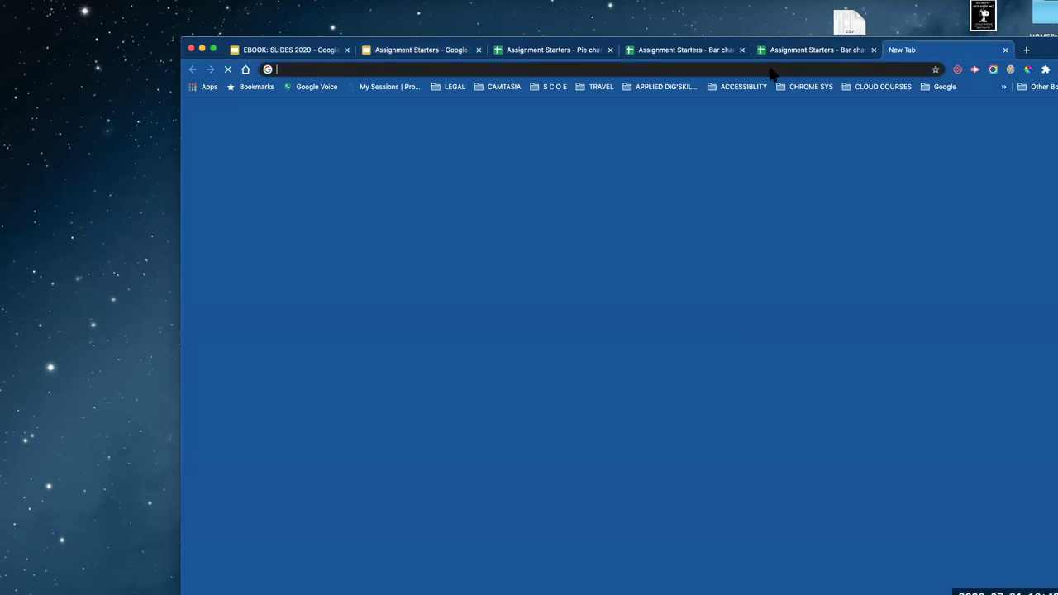
click(769, 69)
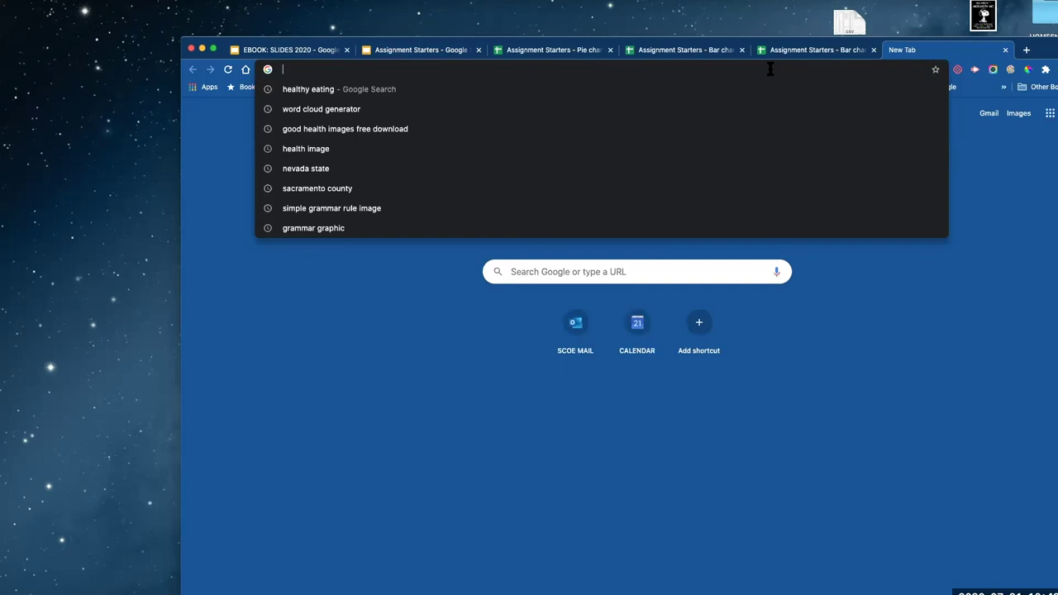
text(w)
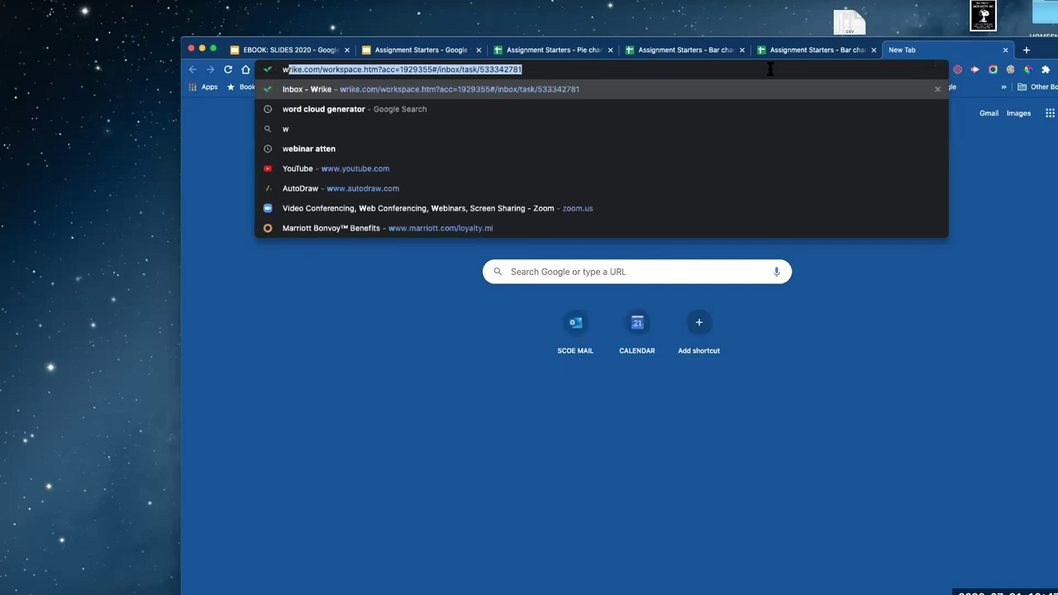
text(ord)
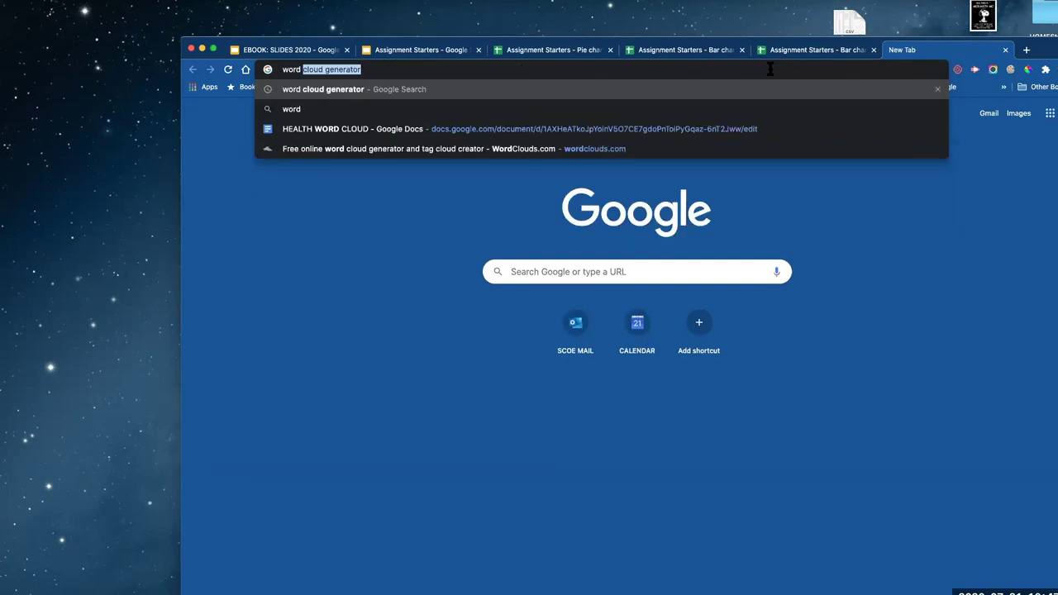
key(Right)
key(Return)
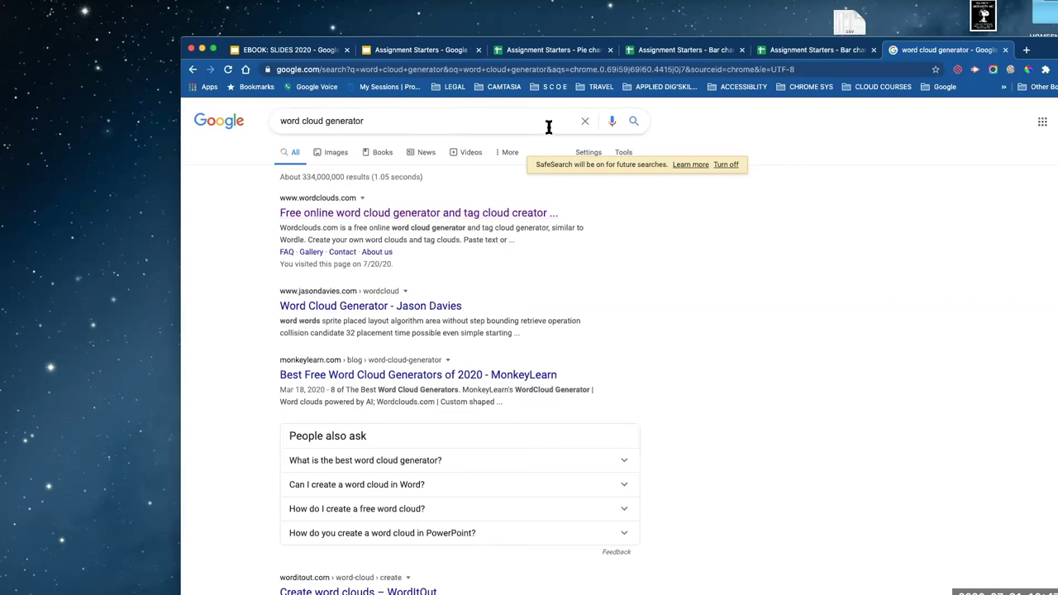
click(1005, 50)
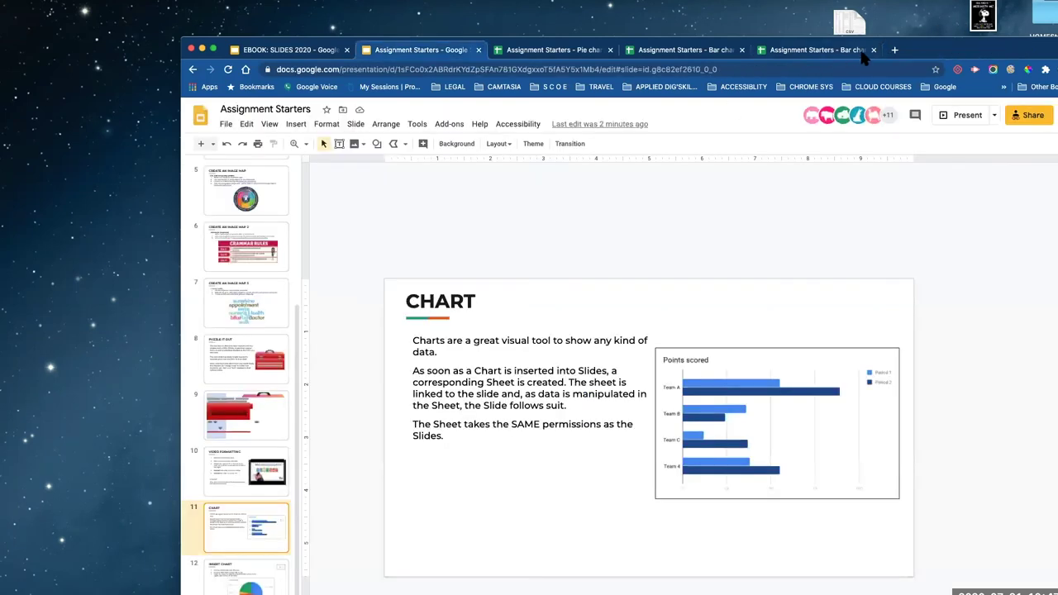
Close the two bar chart spreadsheets that are open in the browser
click(742, 50)
click(691, 55)
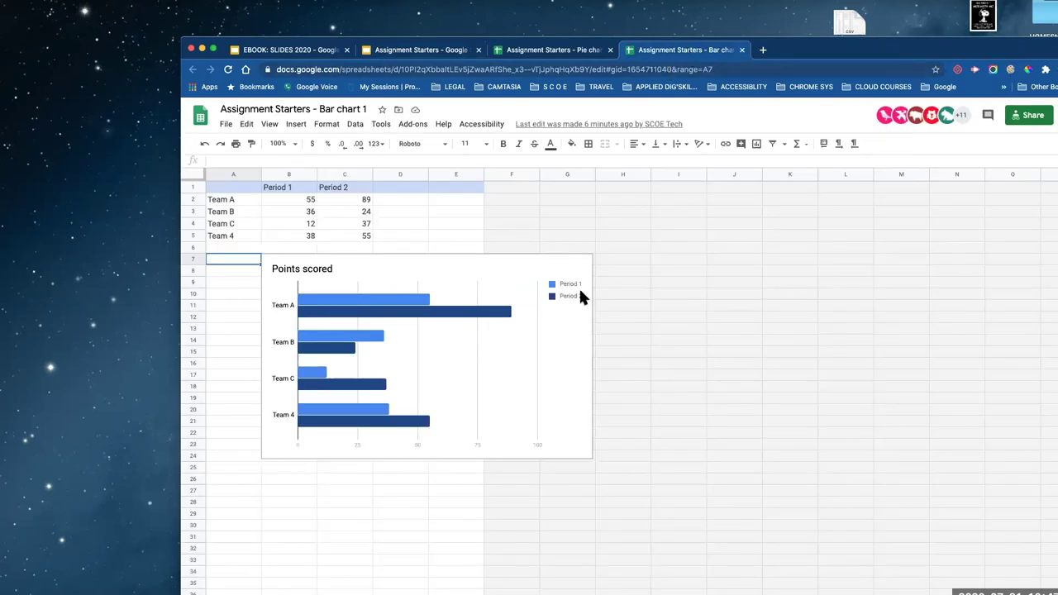
click(742, 51)
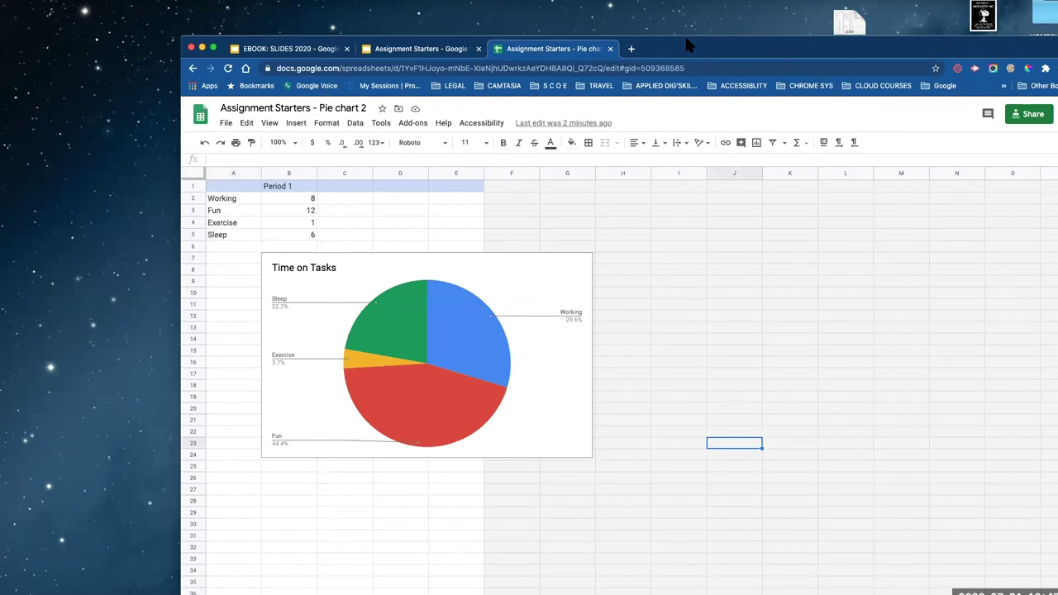
drag(679, 49, 684, 59)
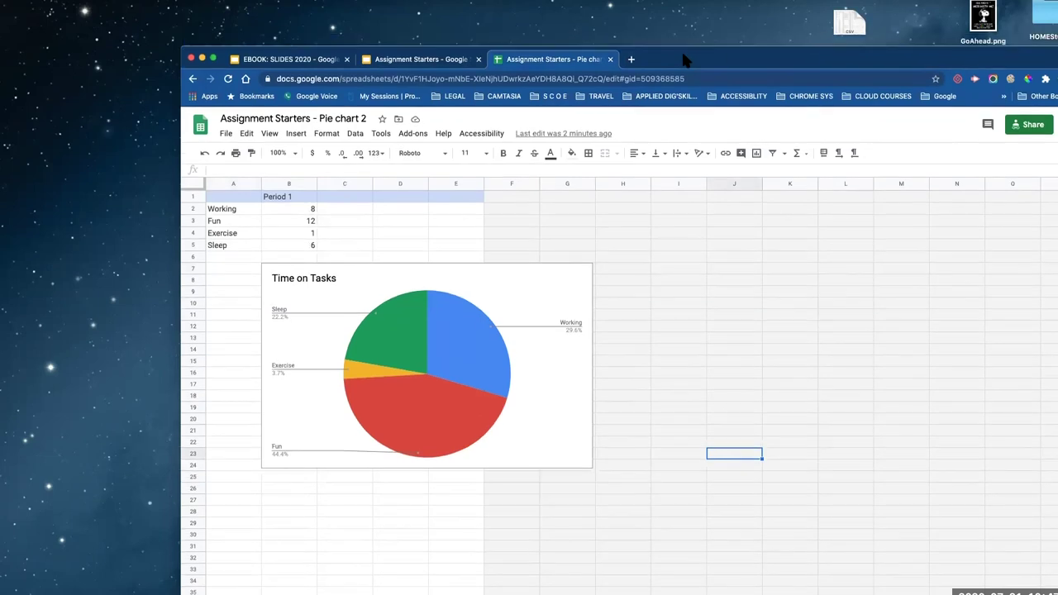
Switch between the presentation and its linked pie chart spreadsheet, and close the pie chart spreadsheet
click(425, 61)
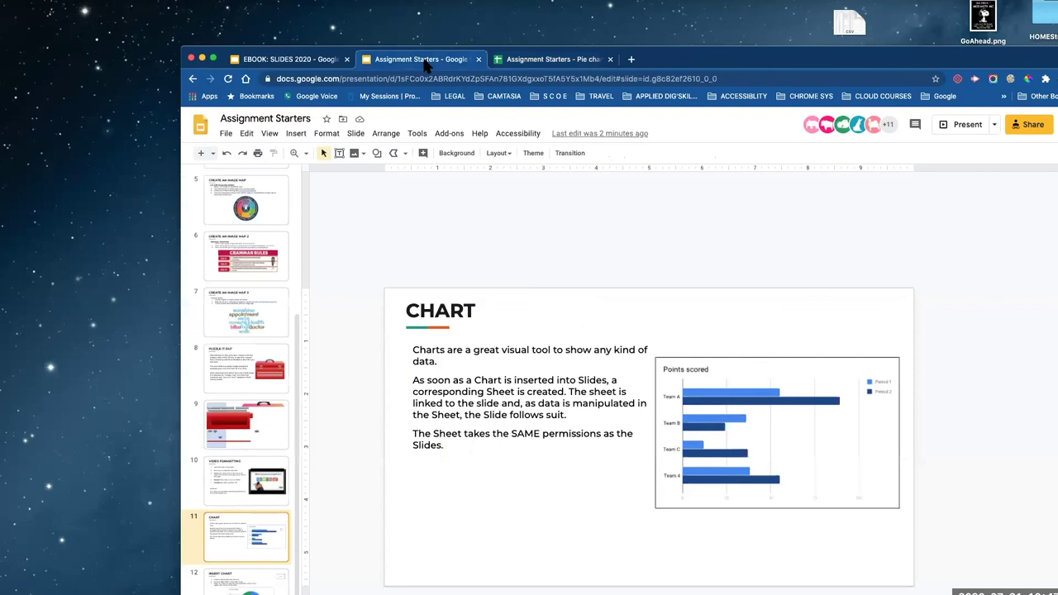
click(551, 61)
click(440, 62)
click(548, 63)
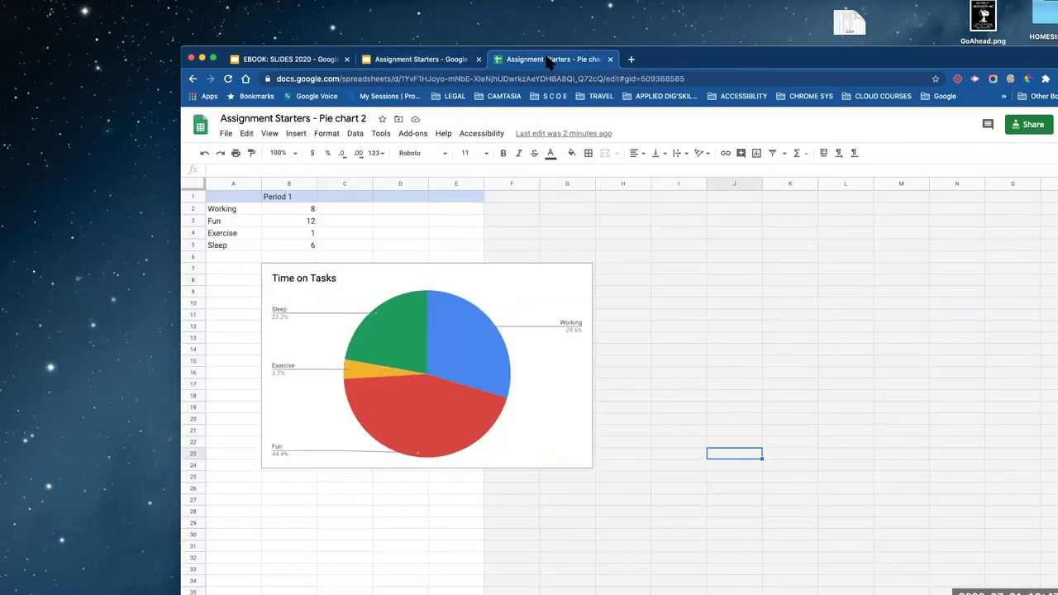
click(610, 59)
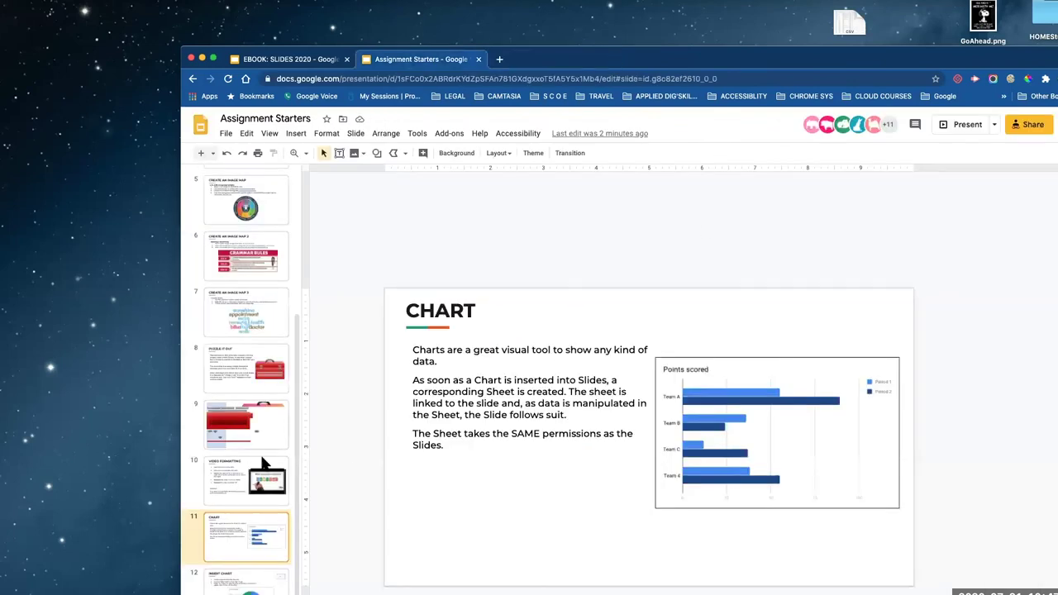
Open the source spreadsheet of the Time on Tasks pie chart from the Insert Chart slide and bring its data table into view
click(276, 584)
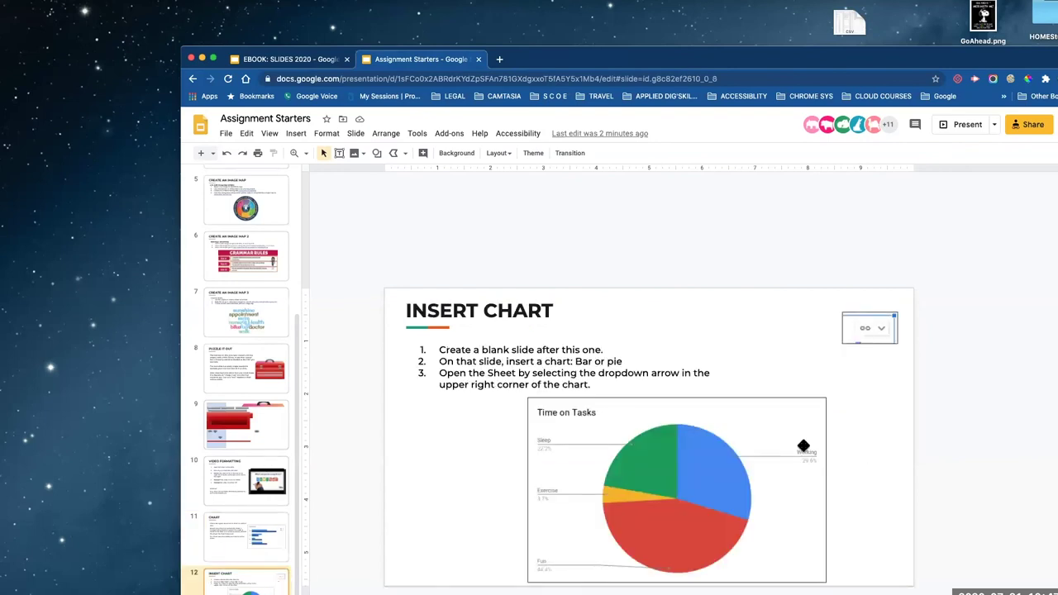
click(752, 427)
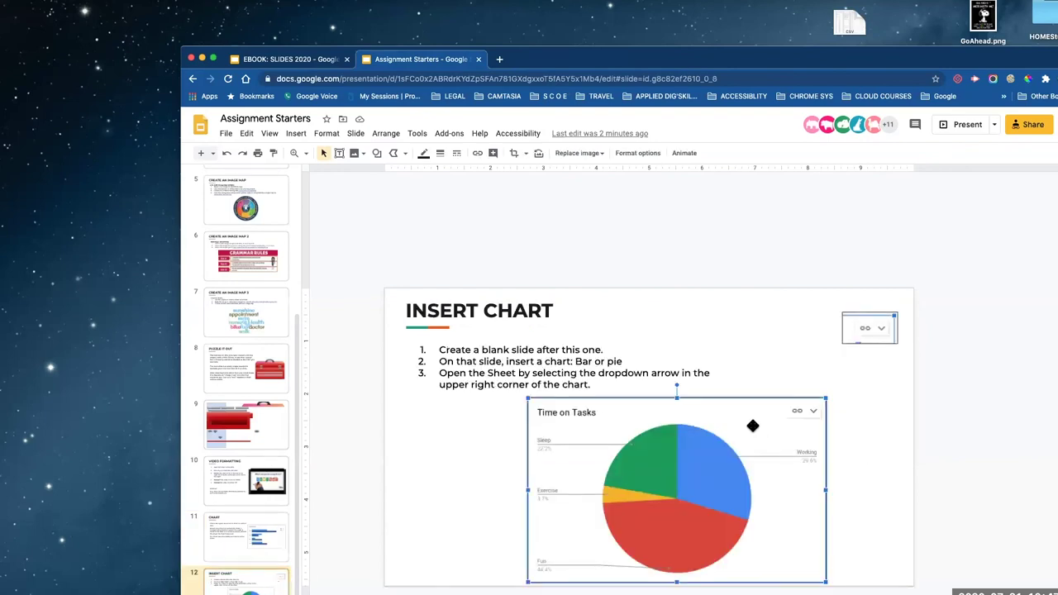
click(814, 410)
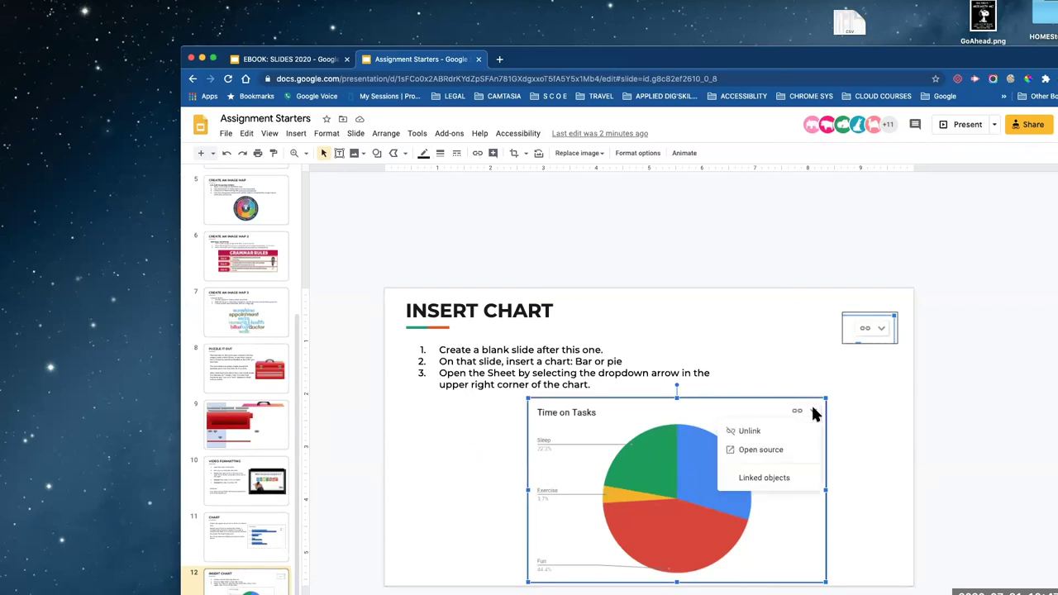
click(756, 451)
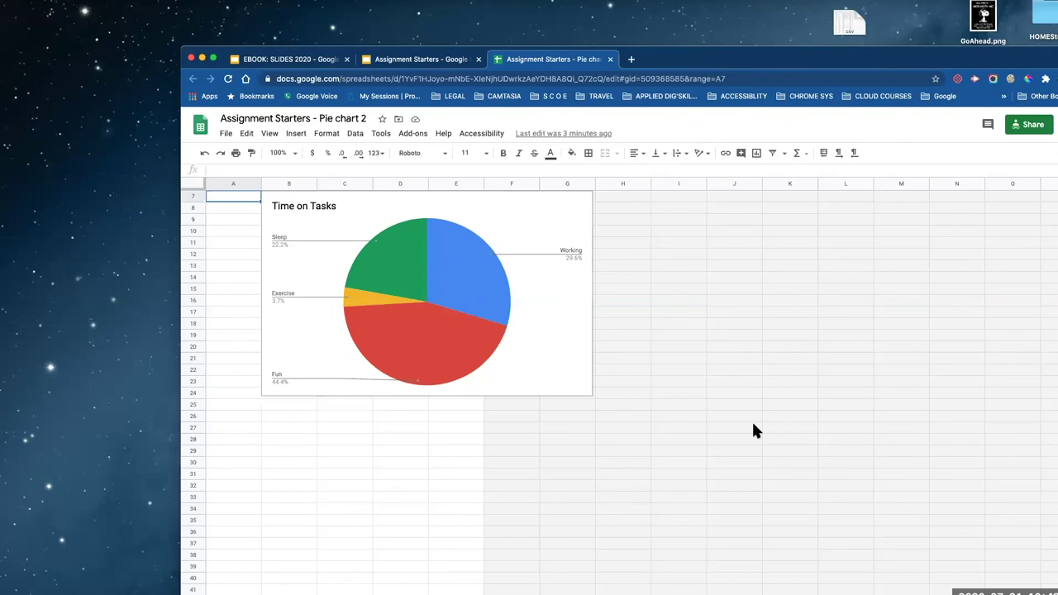
scroll(394, 263, up, 2)
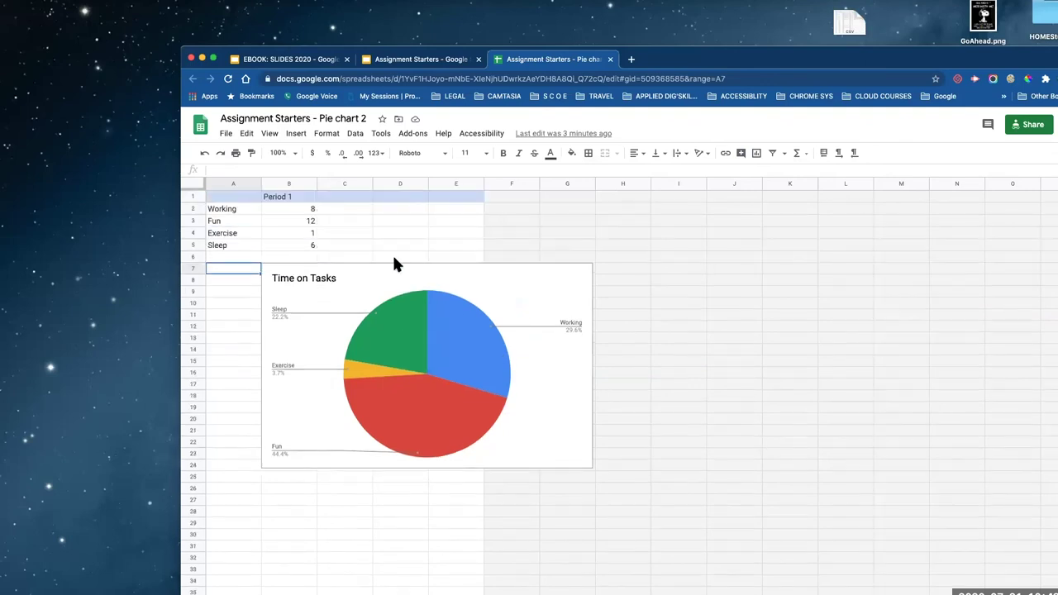
Open the chart editor for the Sleep label of the Time on Tasks pie chart and review its setup options
click(284, 315)
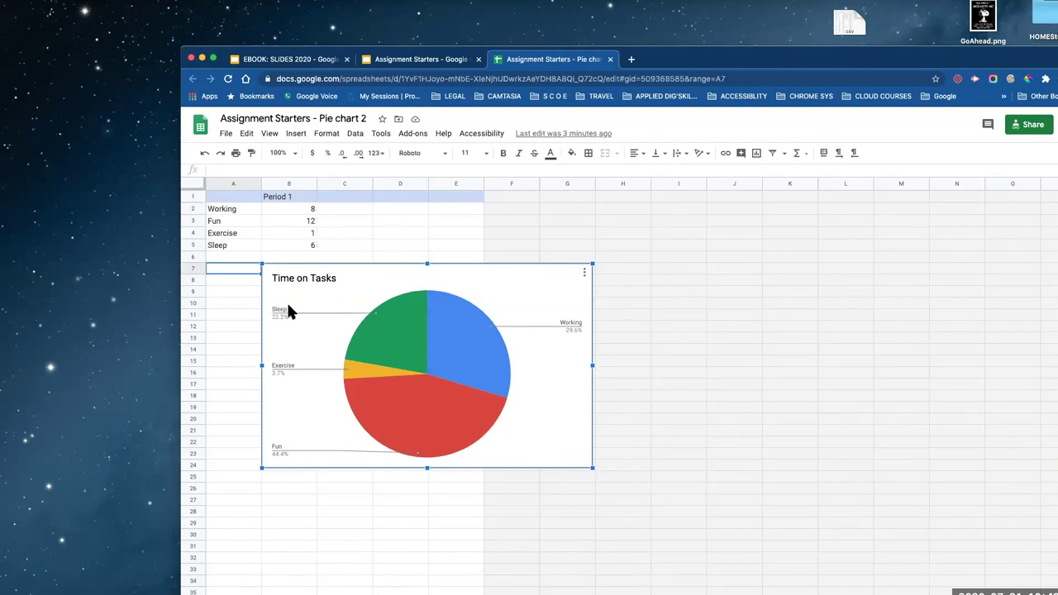
click(280, 312)
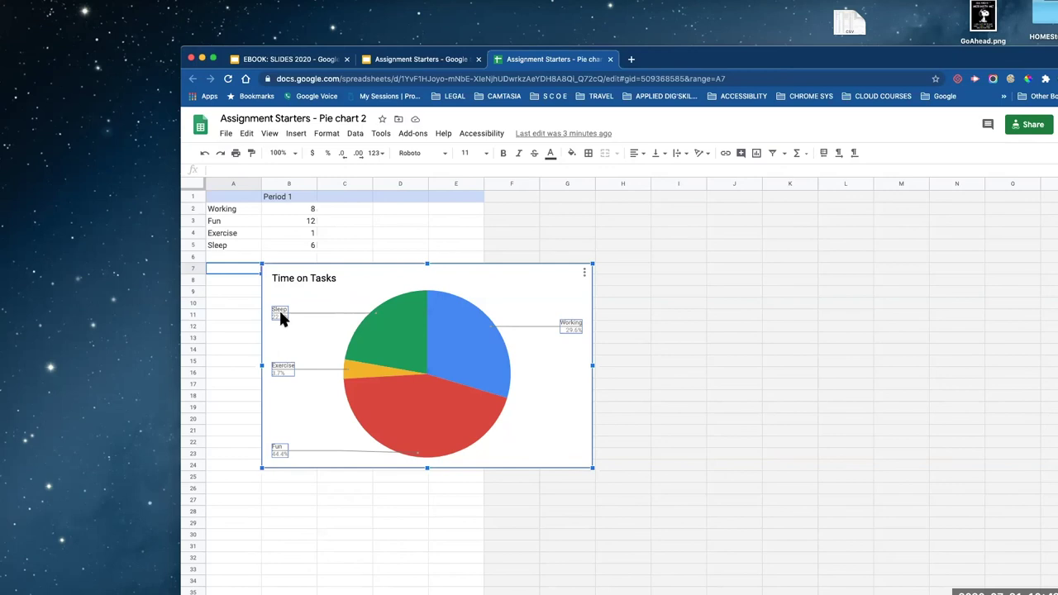
double_click(280, 314)
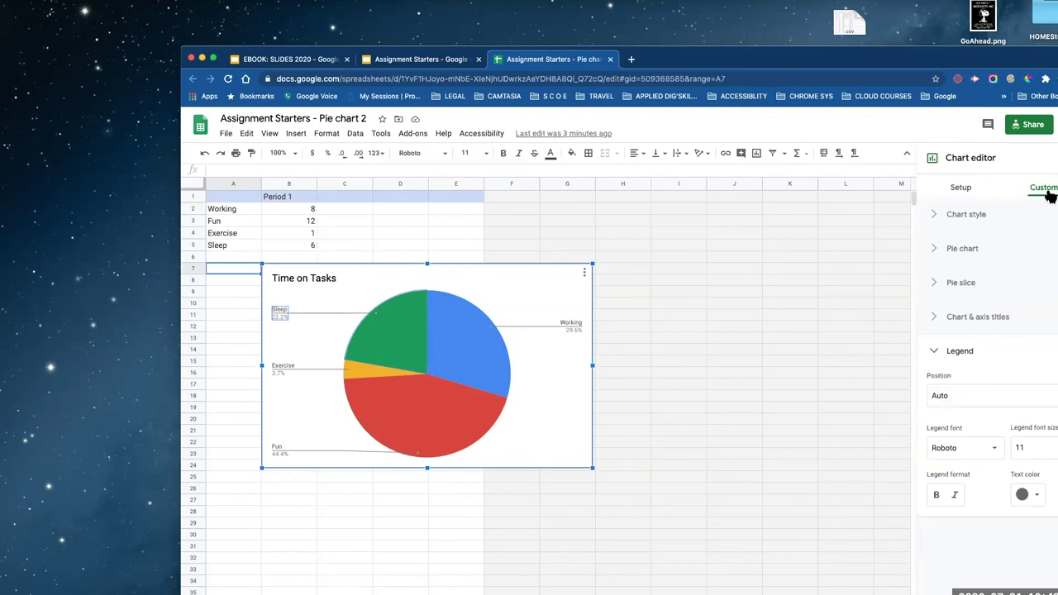
click(960, 188)
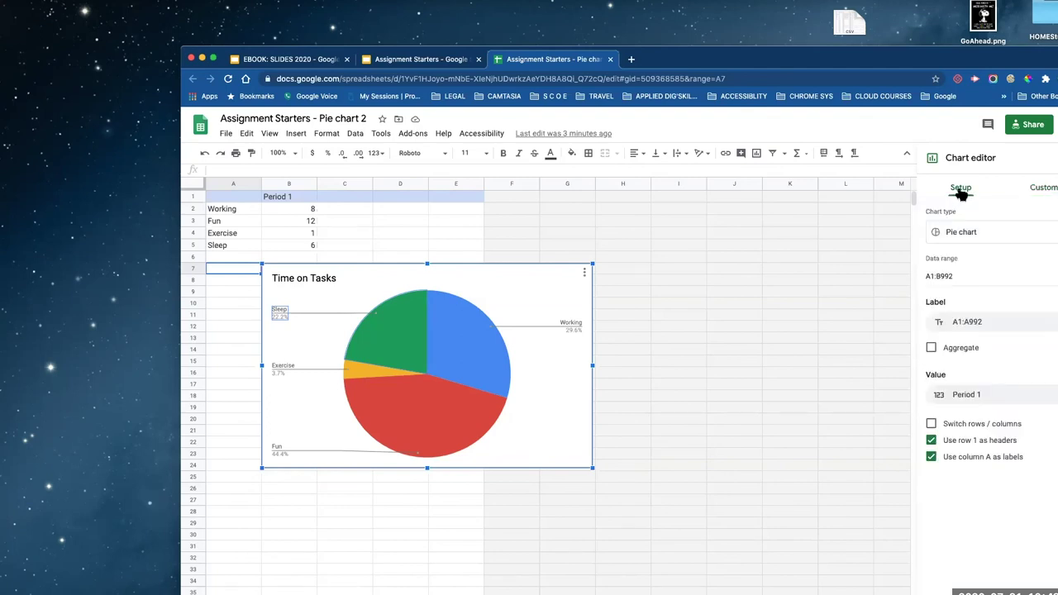
click(1043, 189)
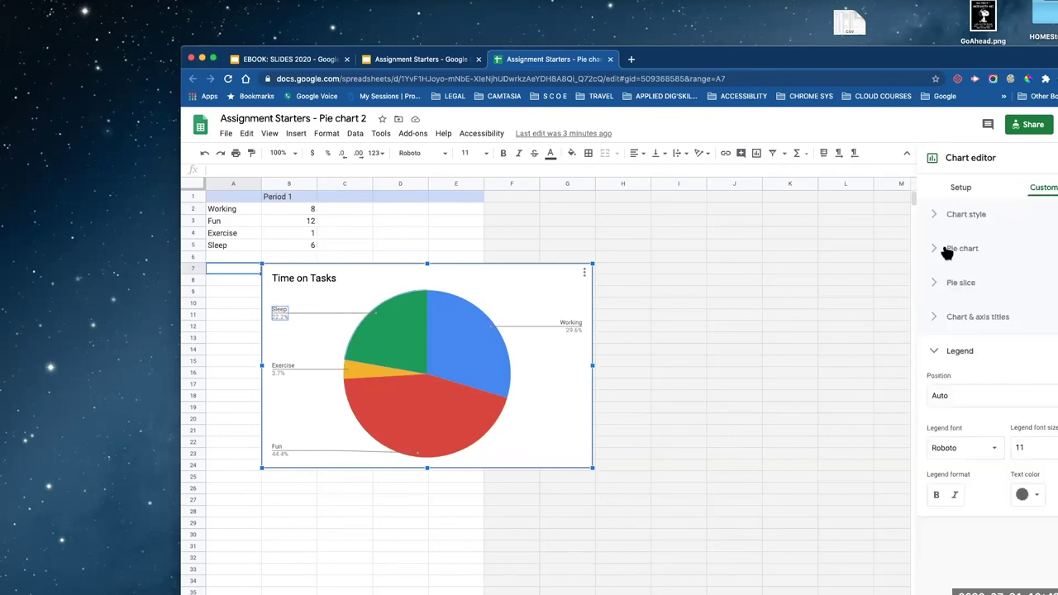
Look through the pie chart's customization settings for pie slice, legend, chart and axis titles, pie chart and chart style
click(935, 285)
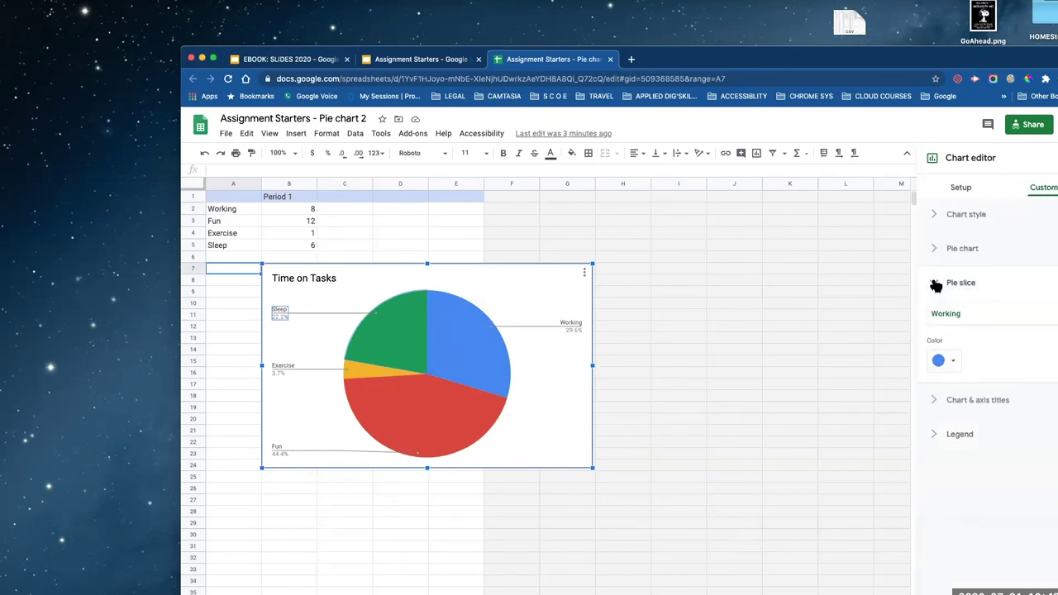
click(935, 285)
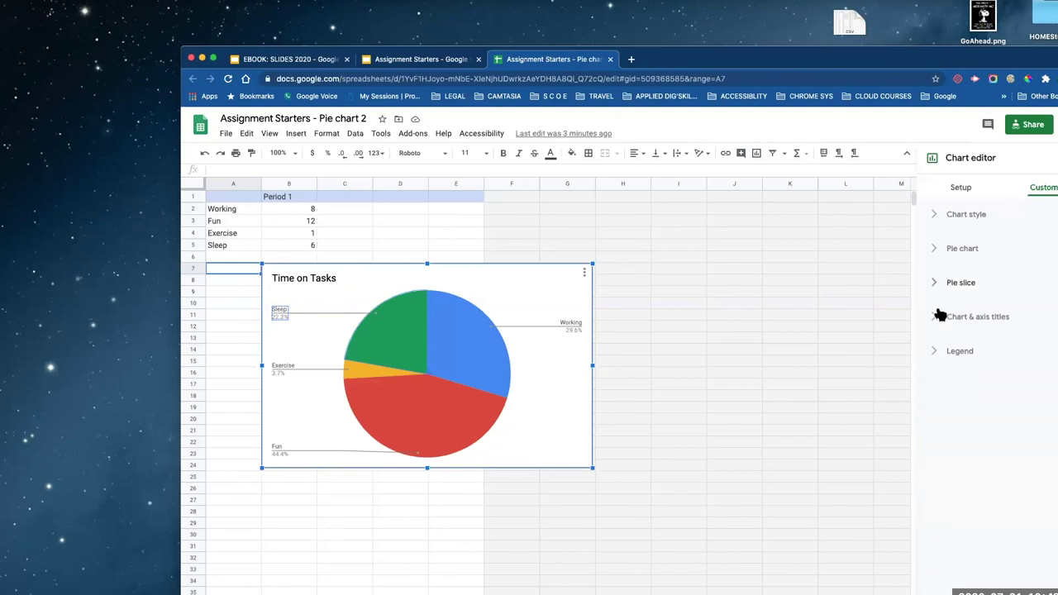
click(934, 353)
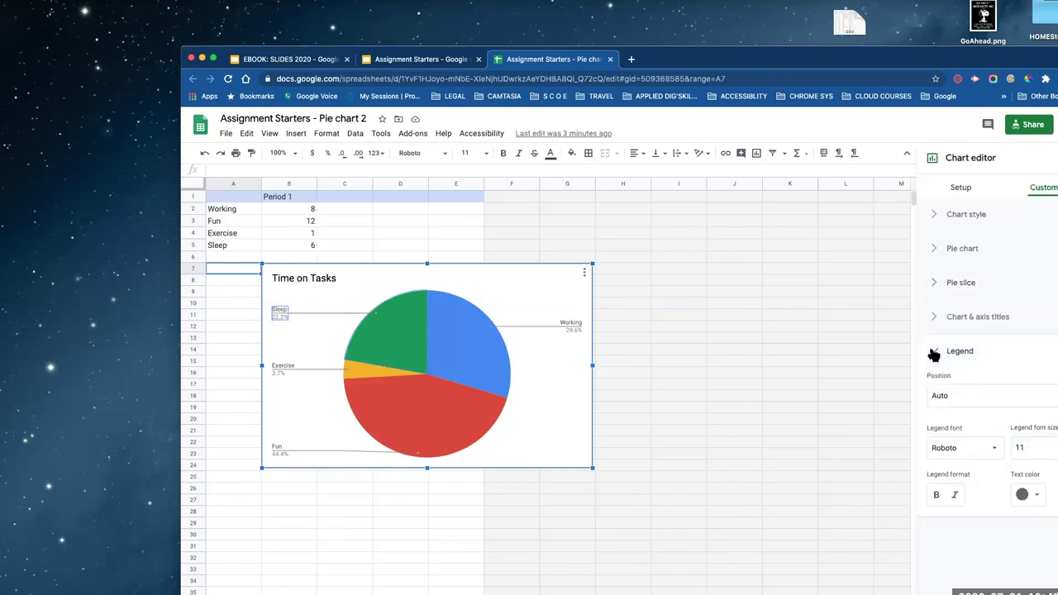
click(934, 353)
click(932, 319)
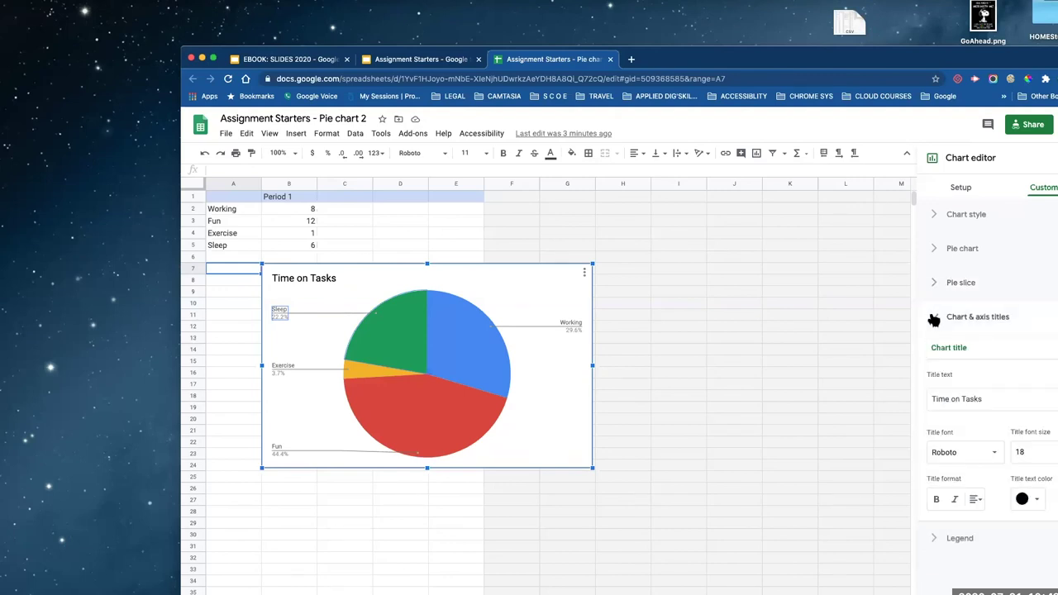
click(933, 318)
click(935, 254)
click(934, 252)
click(933, 214)
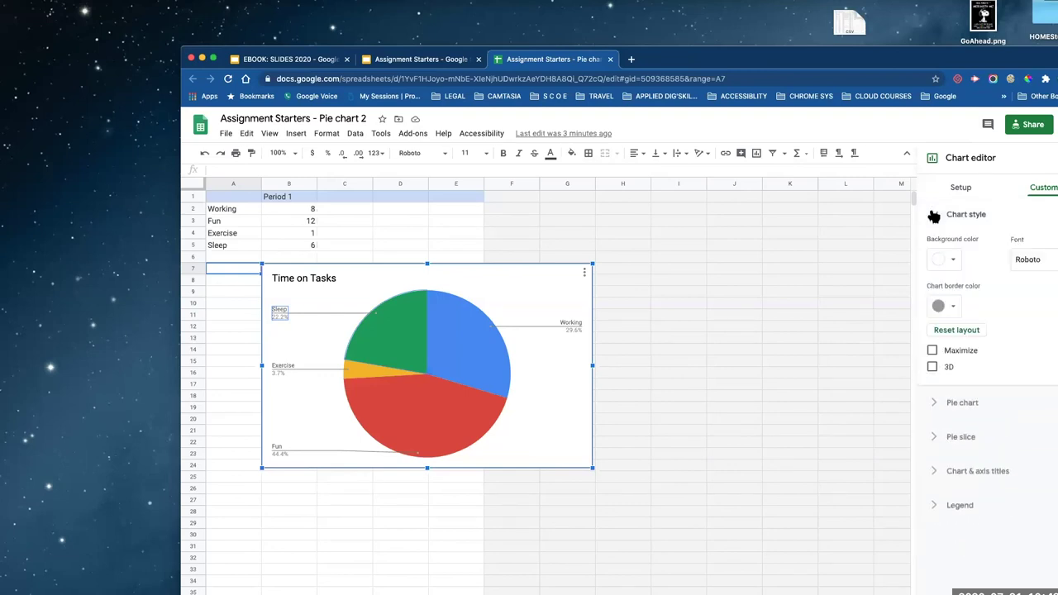
click(933, 214)
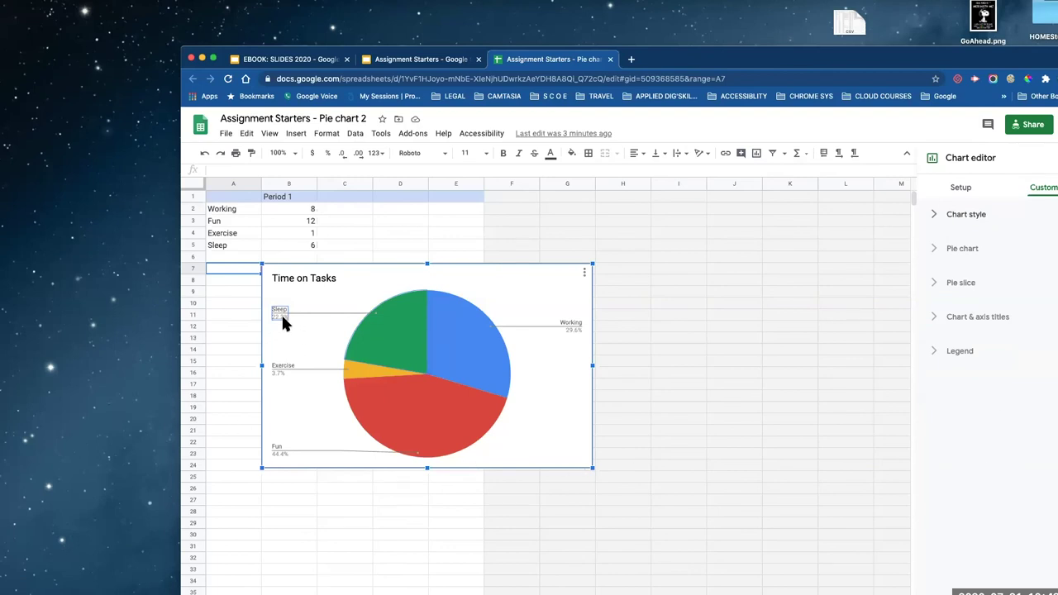
Format the Period 1 values in cells B2 to B5 with the Number format
click(292, 210)
shift+click(303, 246)
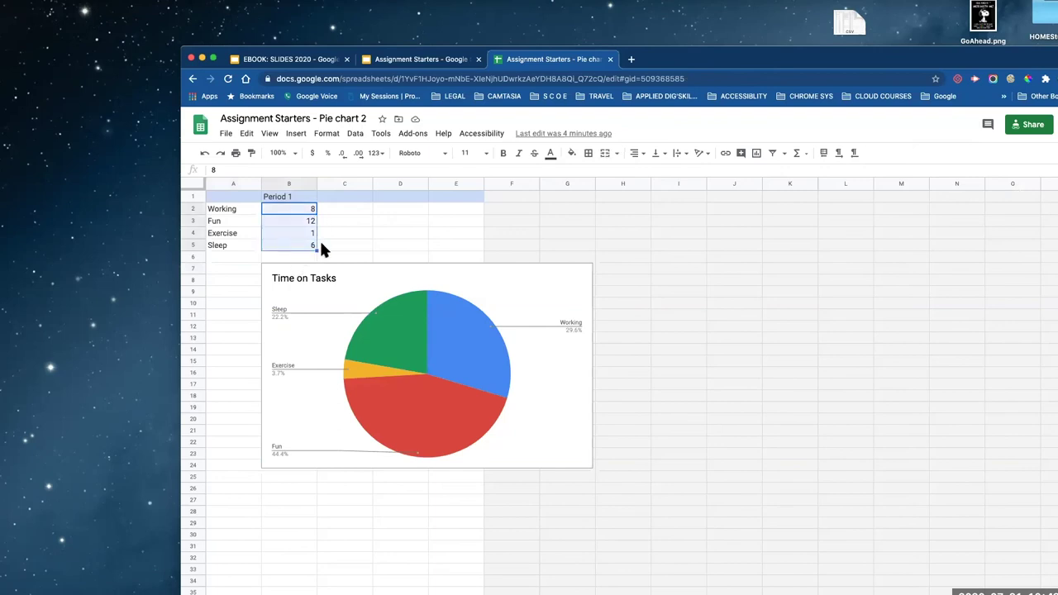
click(329, 135)
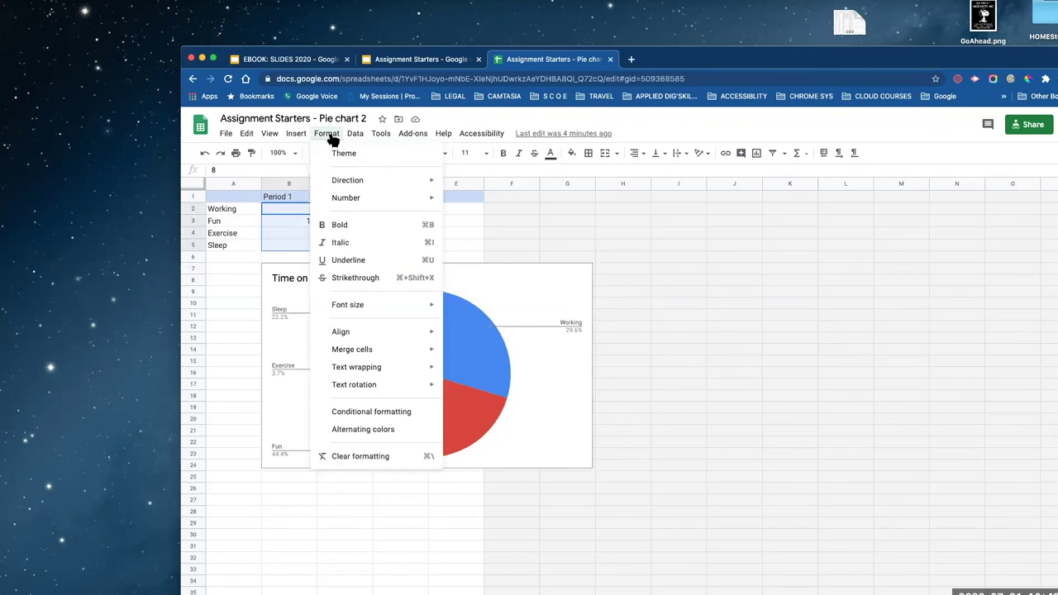
mouse_move(353, 200)
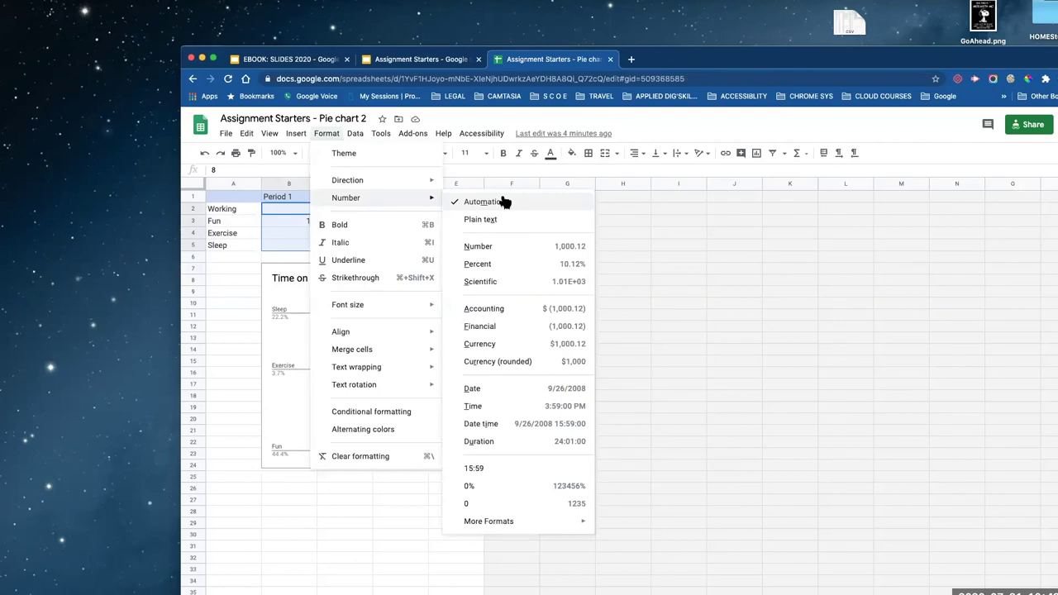
click(491, 247)
click(436, 235)
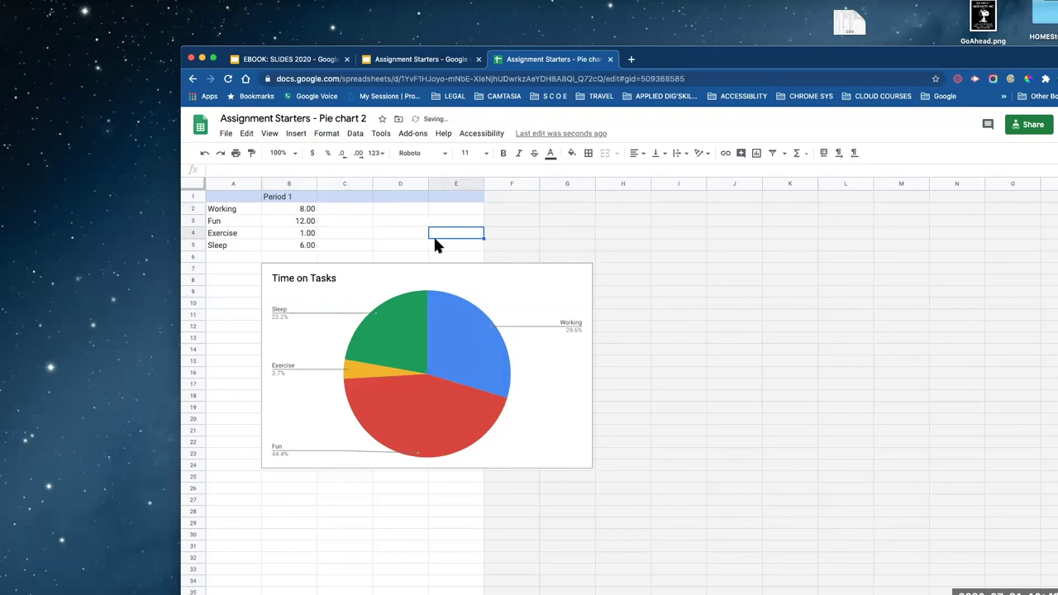
Inspect the Sleep slice of the pie chart and open its pie slice settings in the chart editor
click(289, 327)
mouse_move(399, 327)
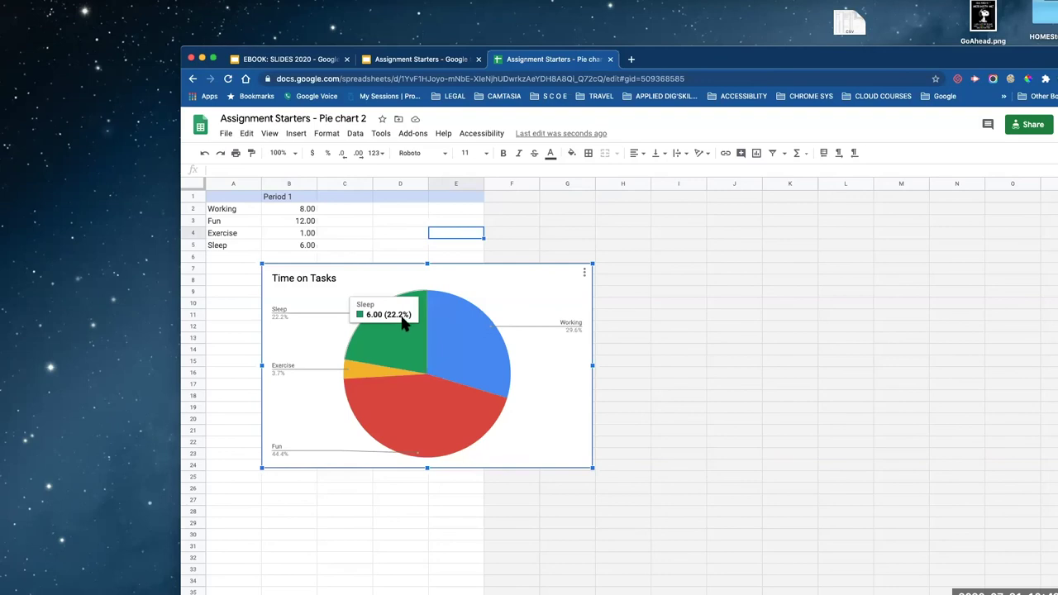
double_click(401, 329)
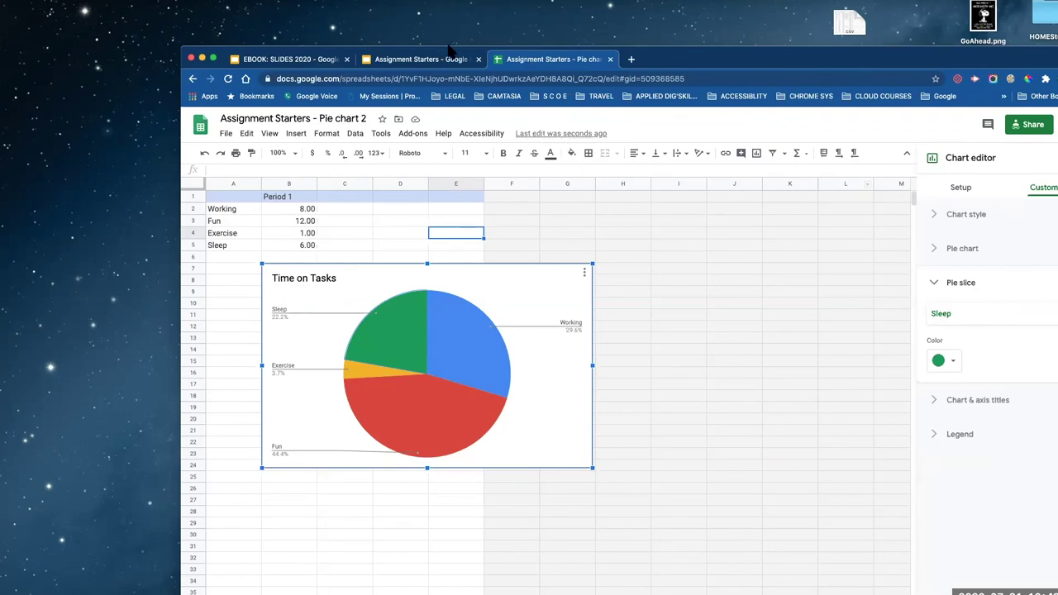
Return to the Assignment Starters presentation and open the Table of Contents slide
click(422, 63)
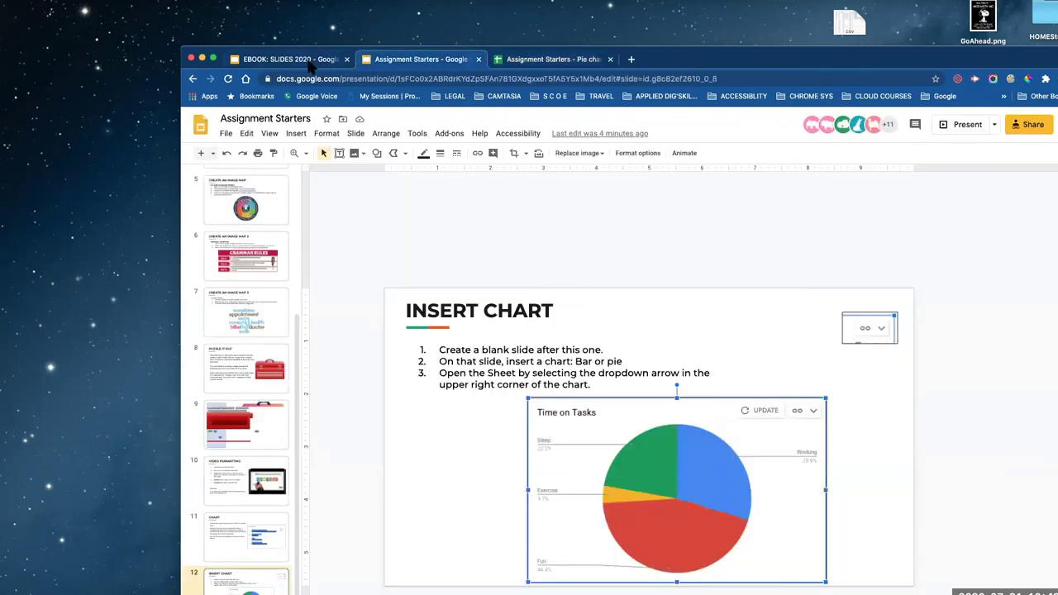
scroll(197, 254, up, 5)
click(196, 248)
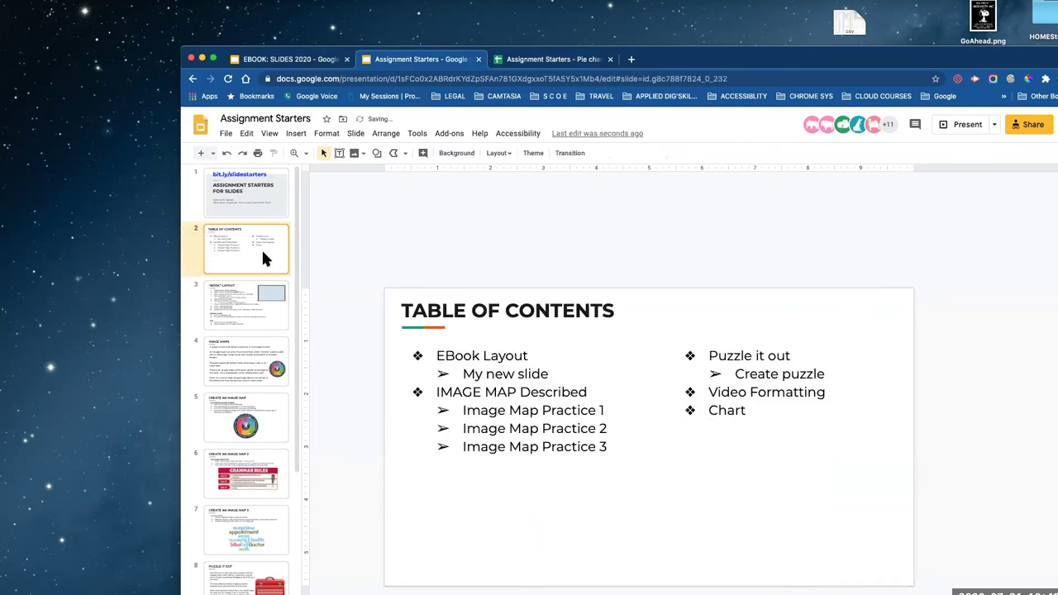